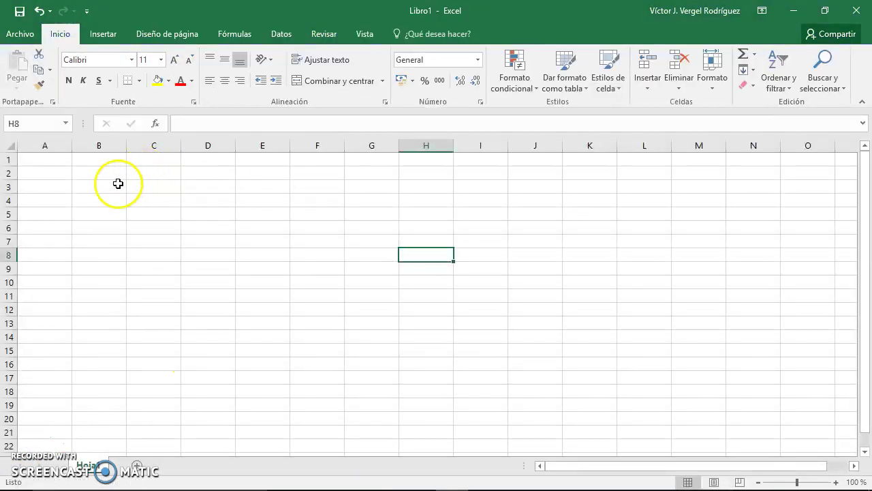
Enter 1 and 2 in A1:A2 and extend the series to 13 in A13.
left_click(46, 159)
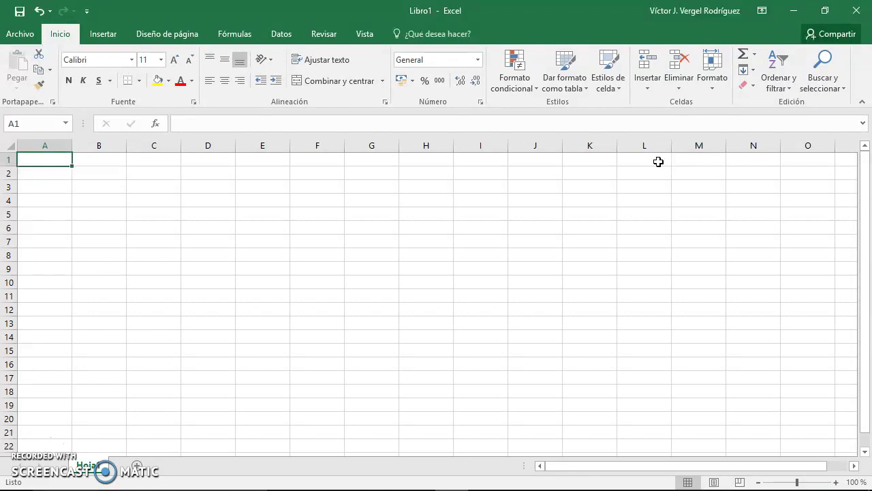
key("Right")
key("Right")
key("Right")
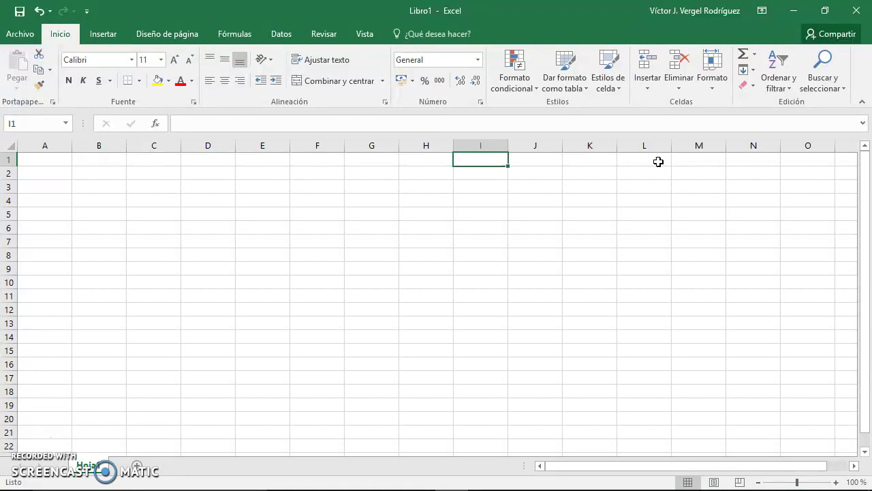
key("Home")
type("1")
key("Return")
type("2")
key("Up")
key("shift+Down")
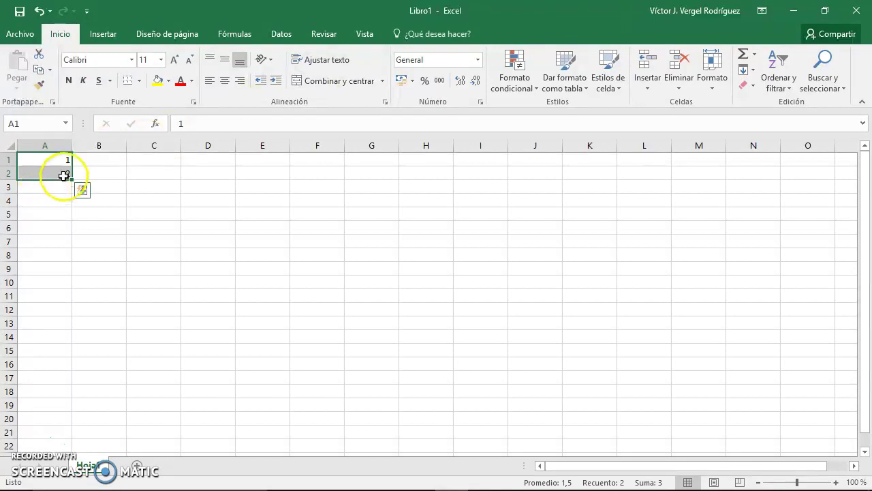
left_click(67, 185)
left_click_drag(66, 161, 72, 326)
Enter 2 in B1 and copy it down to B13.
left_click(109, 155)
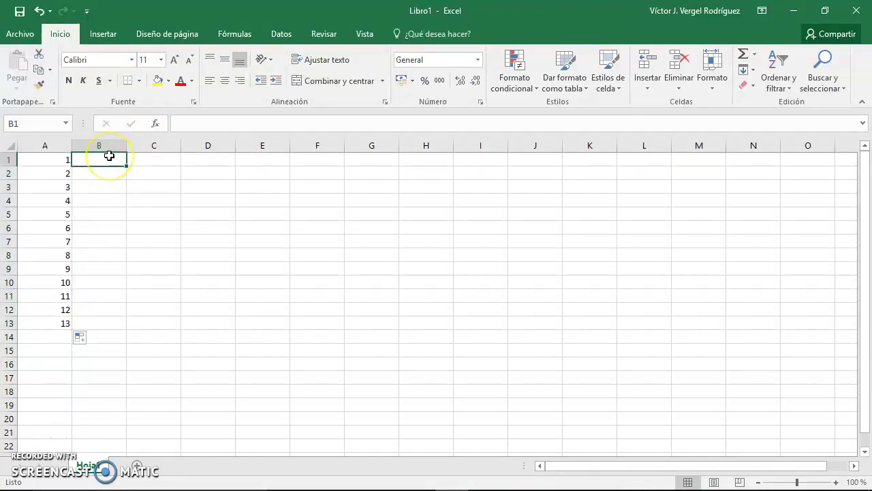
type("2")
key("Return")
left_click(116, 161)
double_click(126, 166)
left_click(154, 163)
Enter =b1*a1 in C1 and fill it down to C13.
type("=")
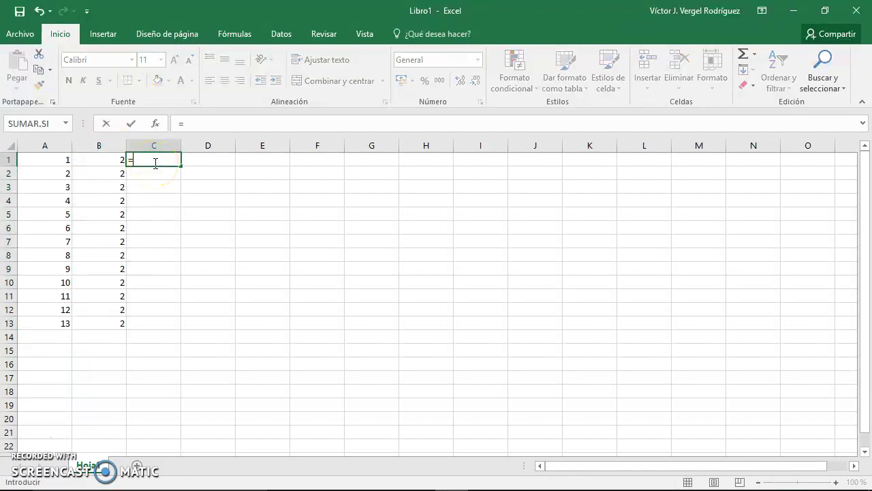
type("b1*a1")
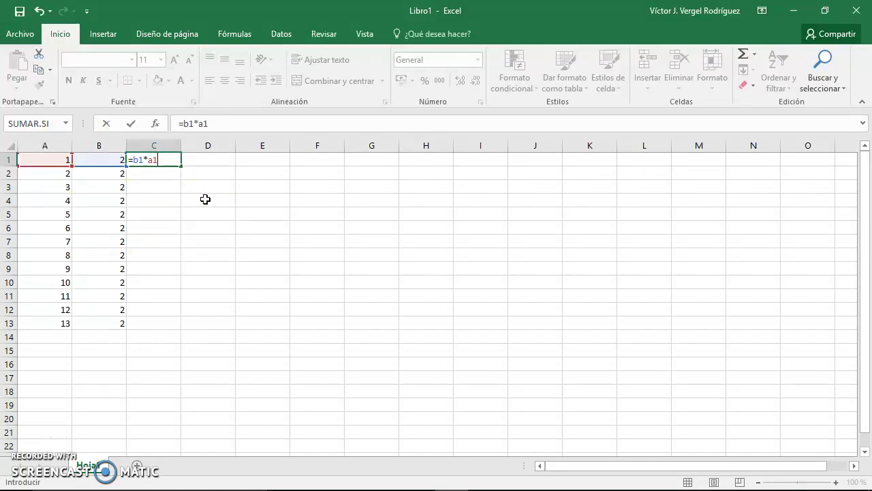
key("Return")
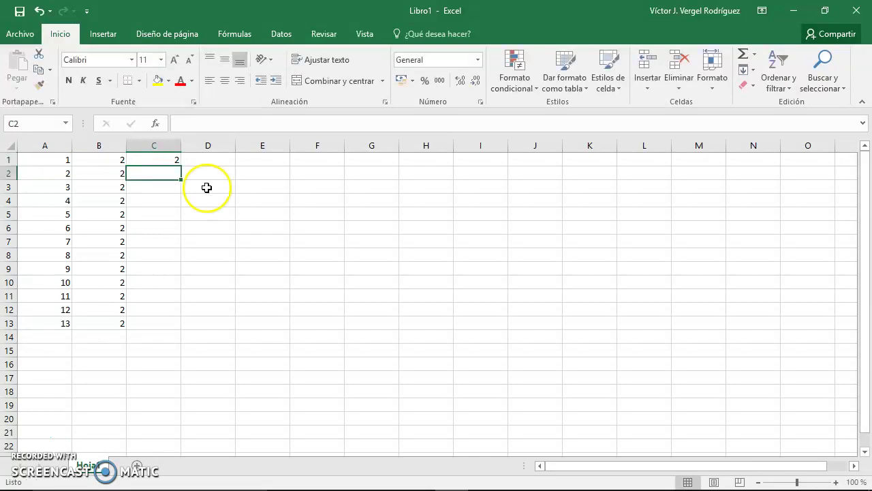
left_click(156, 158)
left_click_drag(183, 167, 179, 329)
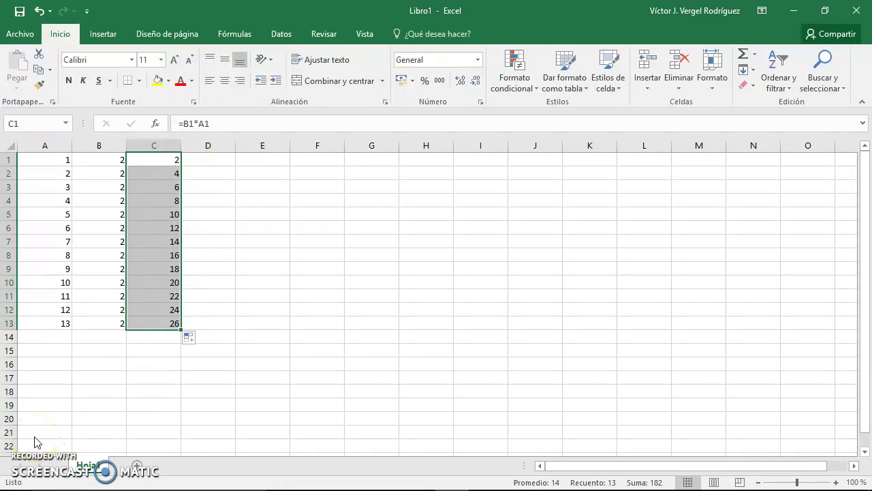
left_click(175, 172)
key("ctrl+shift+Down")
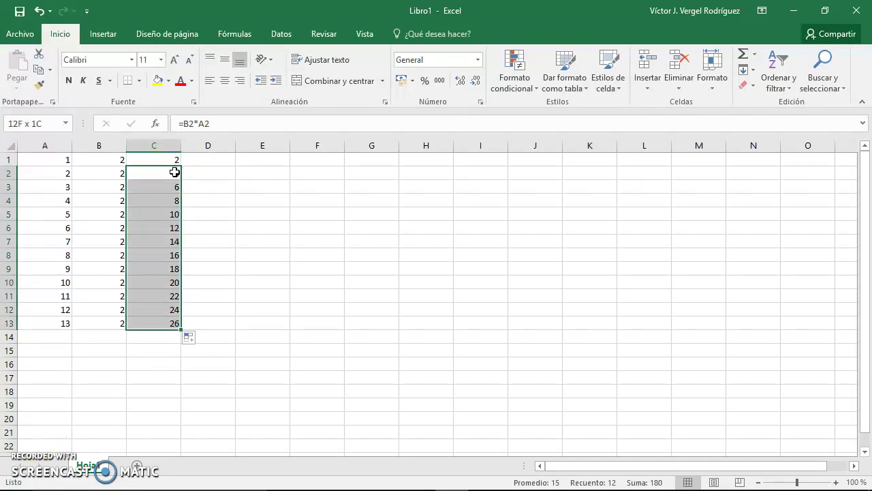
key("ctrl+z")
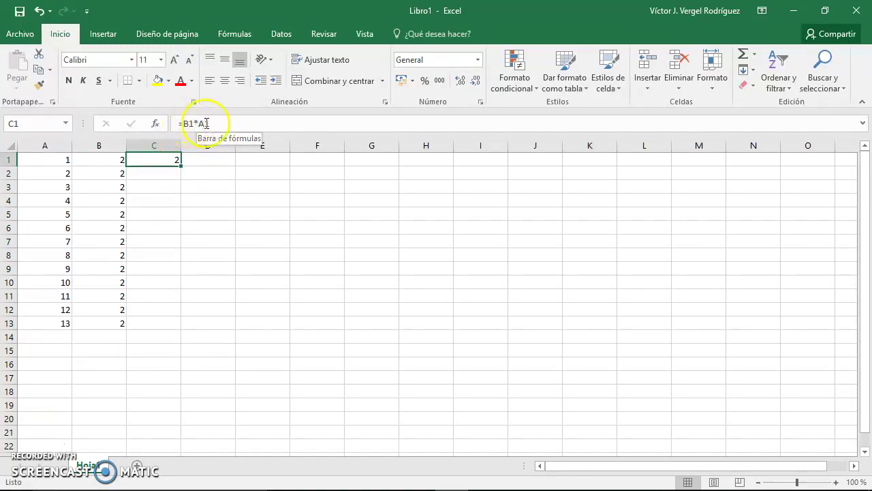
left_click_drag(181, 165, 187, 330)
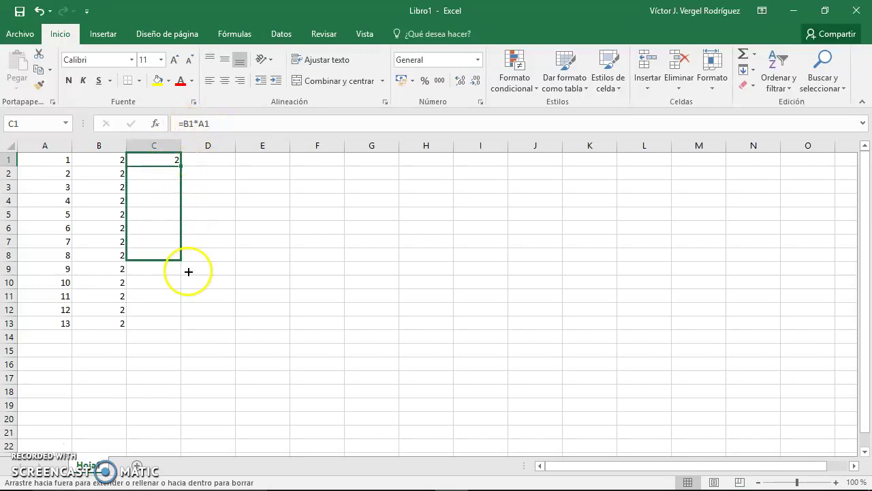
Inspect the copied formulas in C2 through C8 to see the adjusted references.
left_click(148, 179)
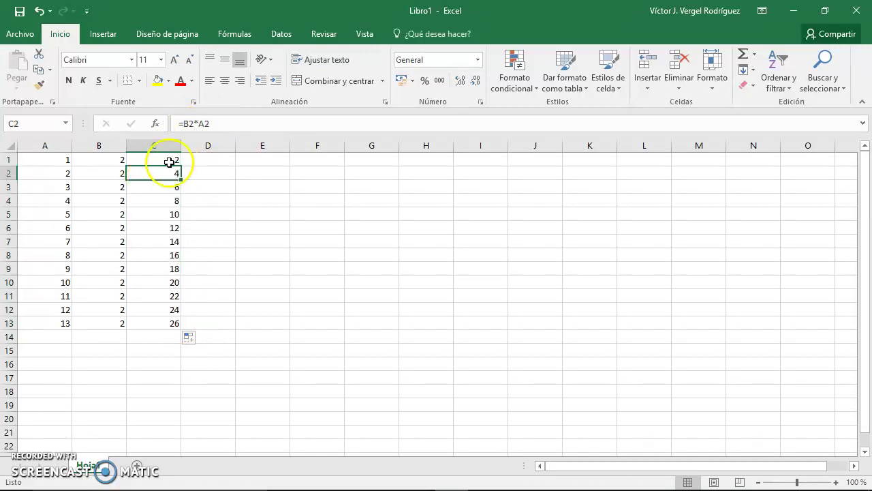
left_click(170, 187)
left_click(170, 200)
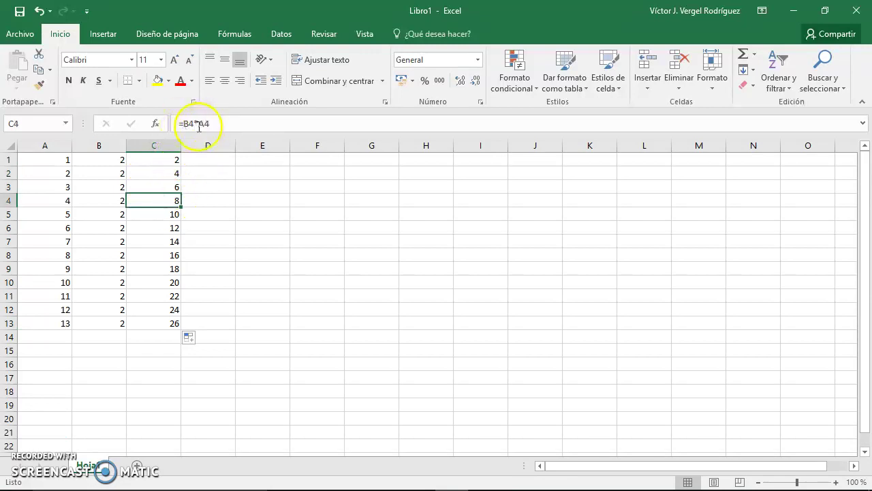
left_click(169, 216)
left_click(166, 228)
left_click(150, 243)
left_click(160, 256)
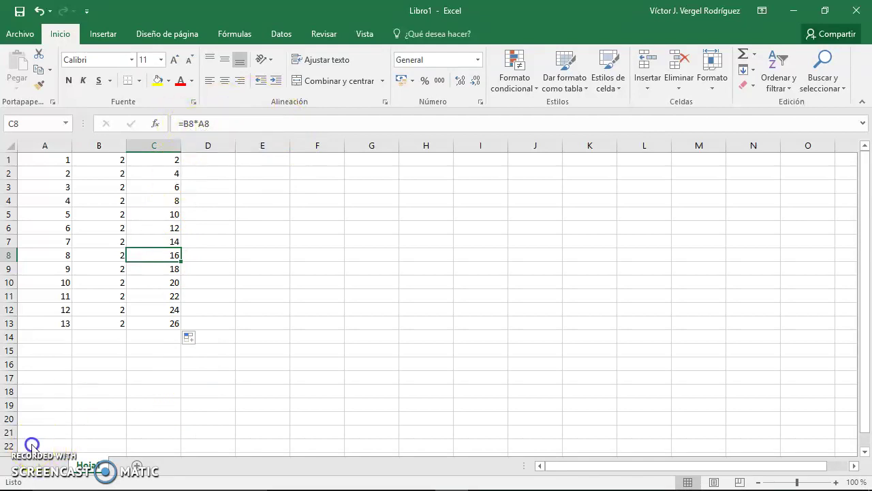
Build =A1*$B$1 in E1, using F4 to lock the B1 reference.
left_click(263, 159)
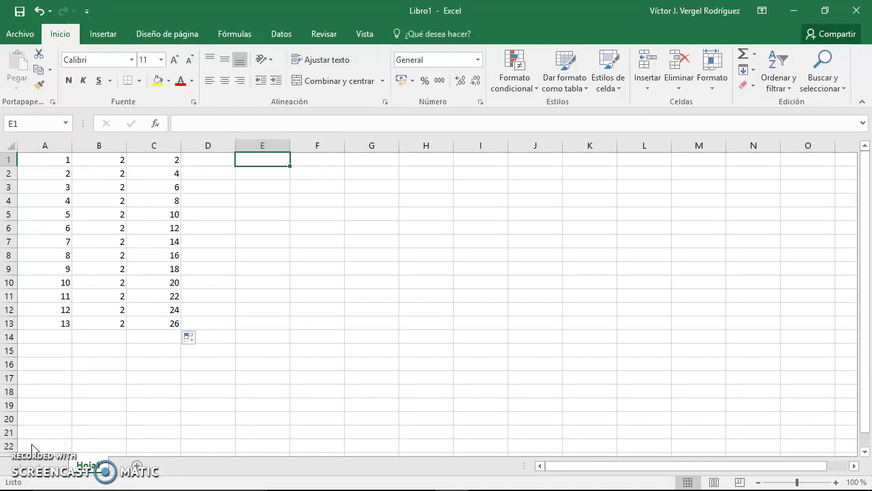
type("=")
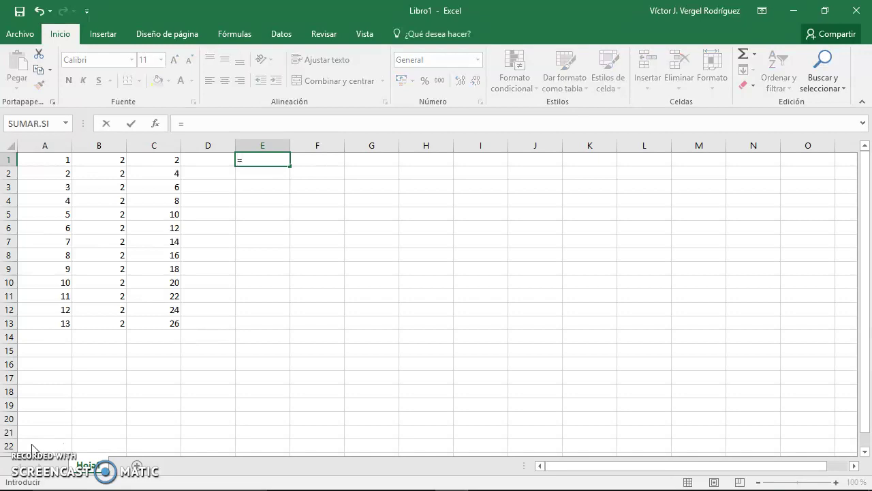
left_click(68, 159)
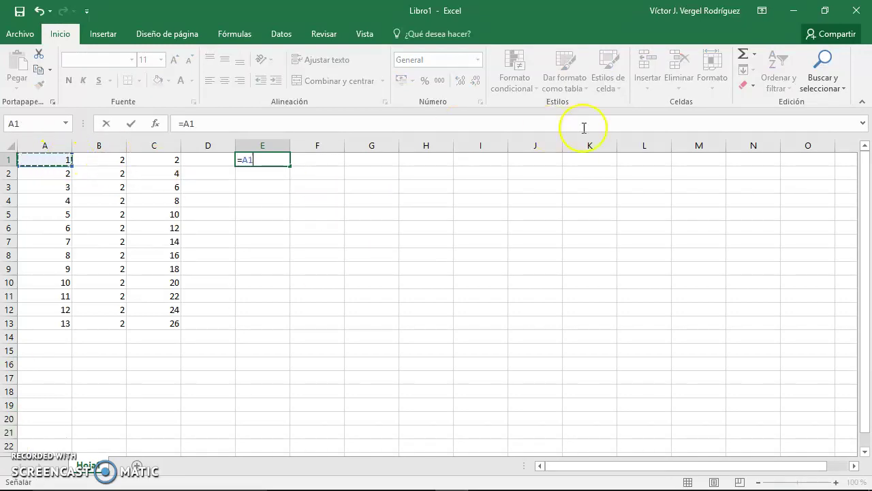
type("*")
left_click(119, 161)
left_click(276, 160)
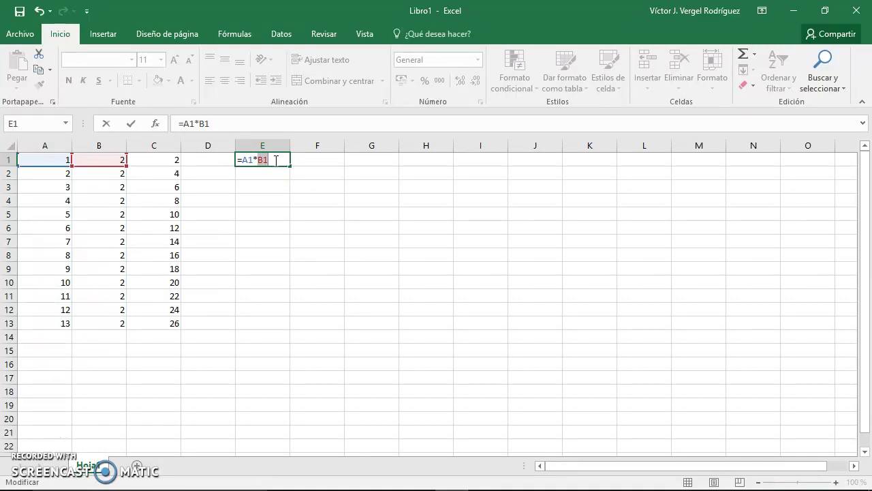
key("F4")
key("super+plus")
key("super+plus")
key("super+plus")
key("super+plus")
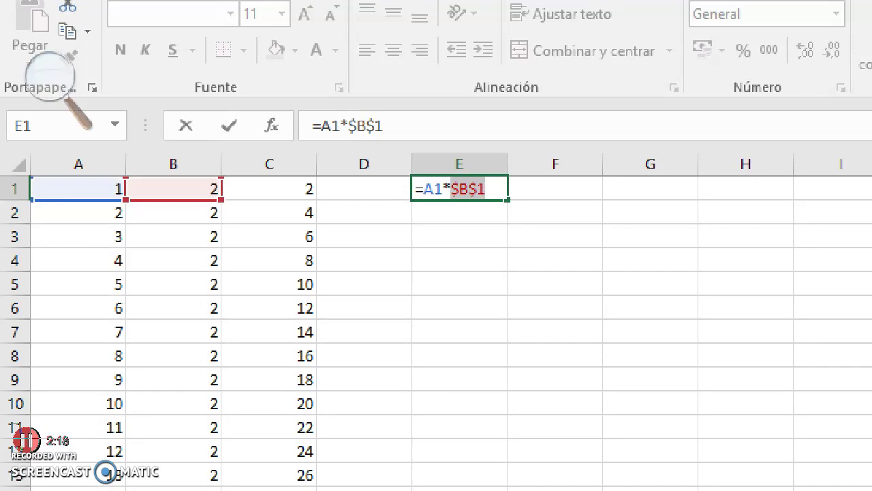
Confirm the E1 formula and fill it down E1:E13 with Ctrl+J.
key("Return")
key("Up")
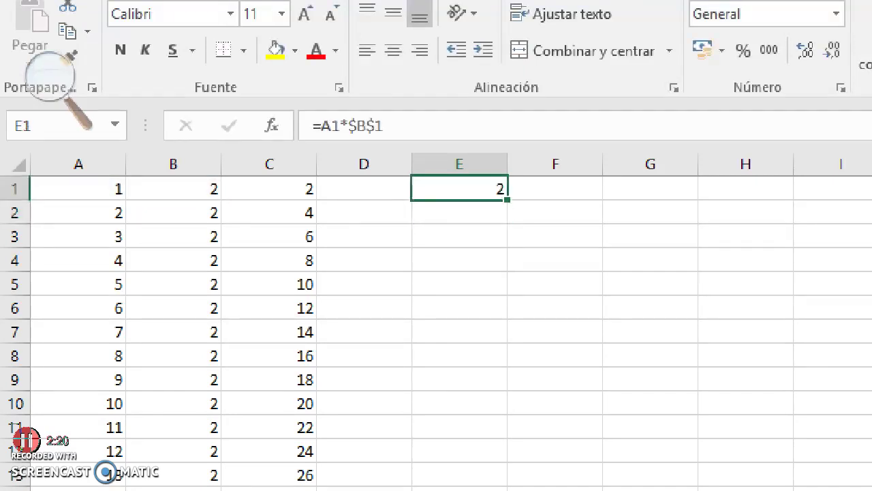
key("shift+Down")
key("shift+Down")
key("shift+Down")
key("shift+Down")
key("shift+Down")
key("shift+Down")
key("ctrl+j")
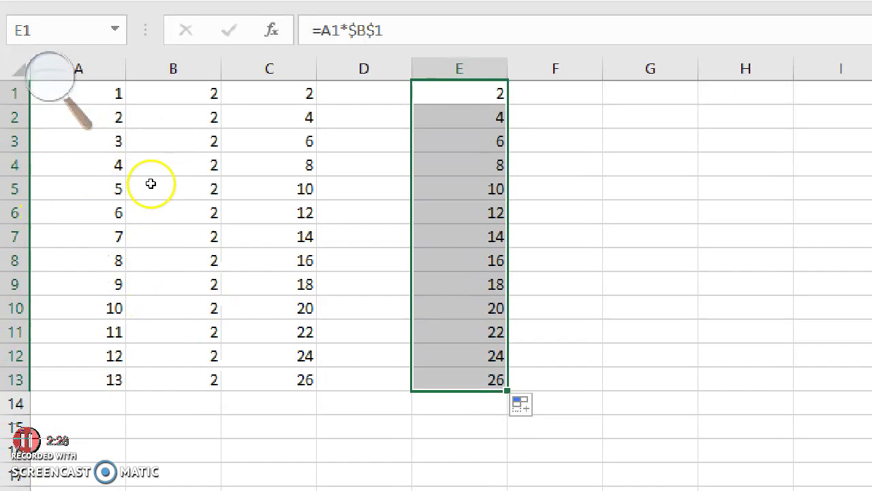
key("Down")
key("F2")
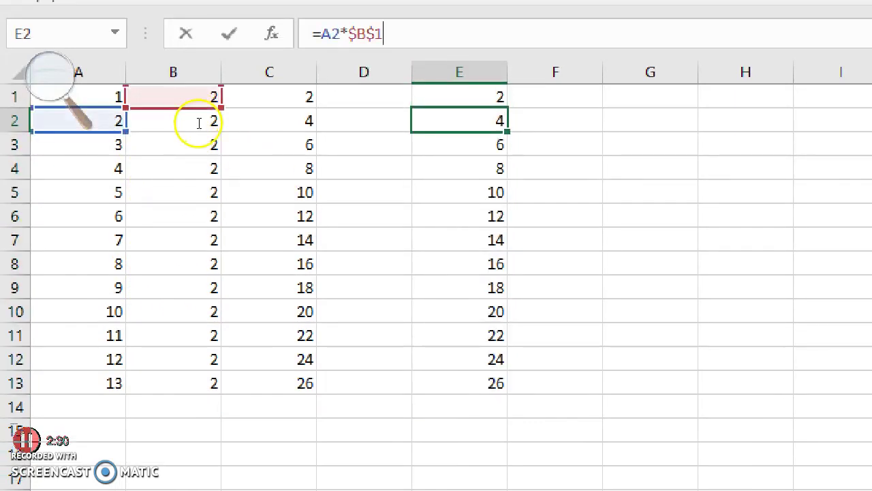
key("Down")
key("Down")
key("Down")
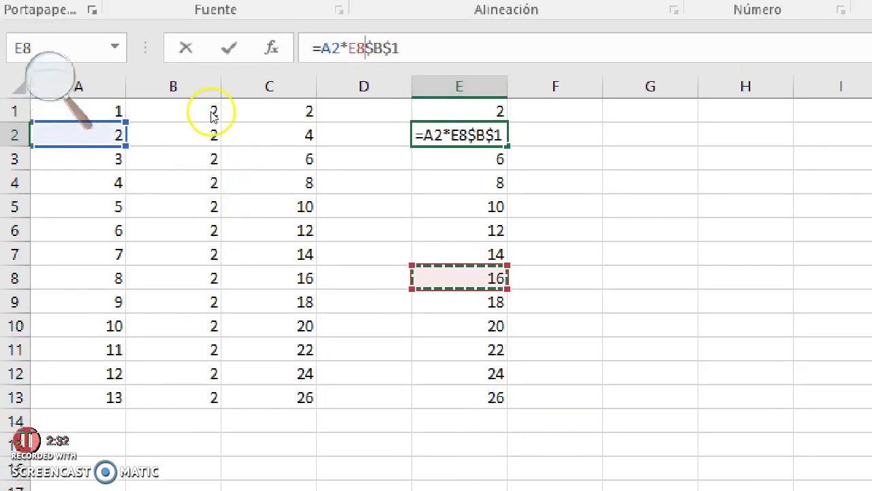
key("Escape")
Check the formulas in E10, E12, E13, E6 and E2, confirming $B$1 stays fixed.
key("Down")
key("Down")
key("Down")
key("F2")
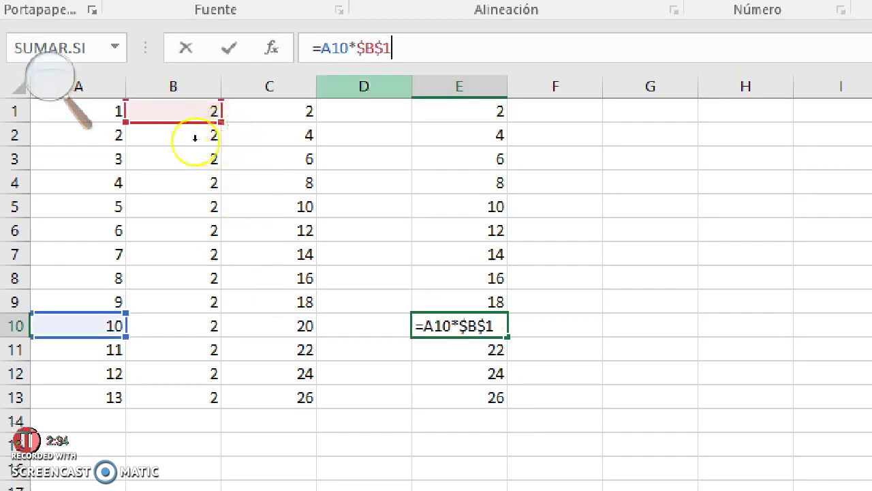
key("Escape")
key("Down")
key("Down")
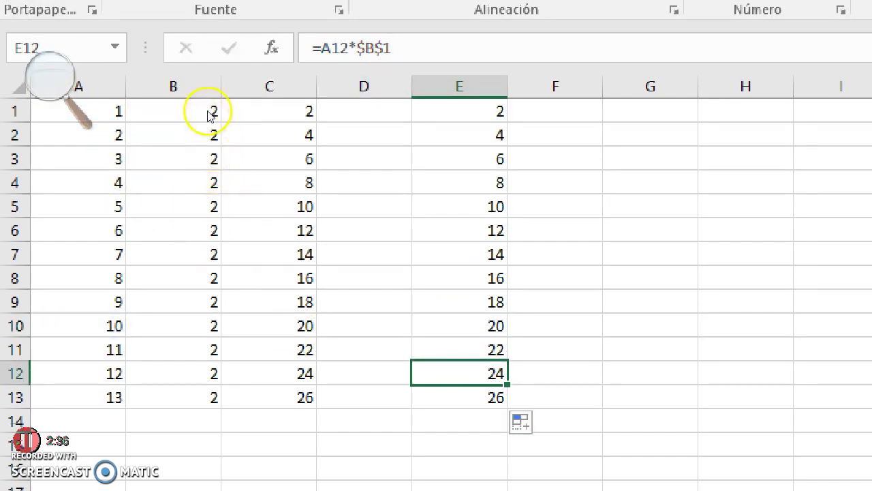
key("F2")
key("Escape")
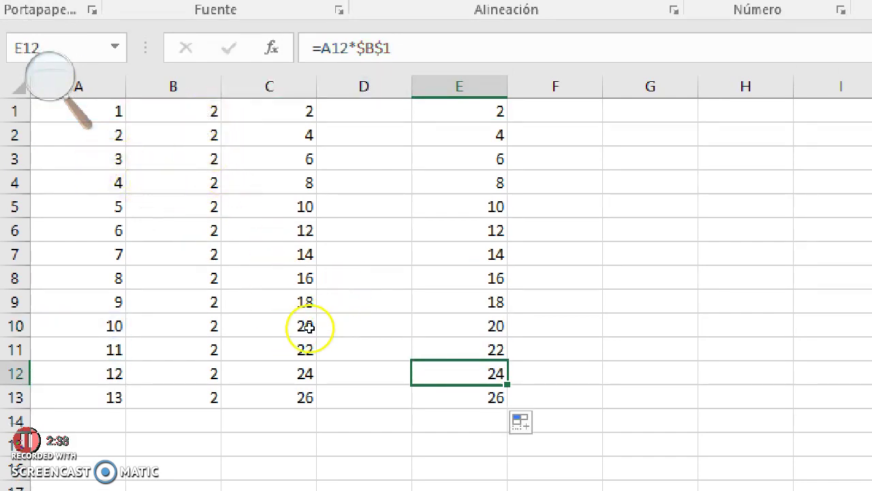
key("Down")
key("F2")
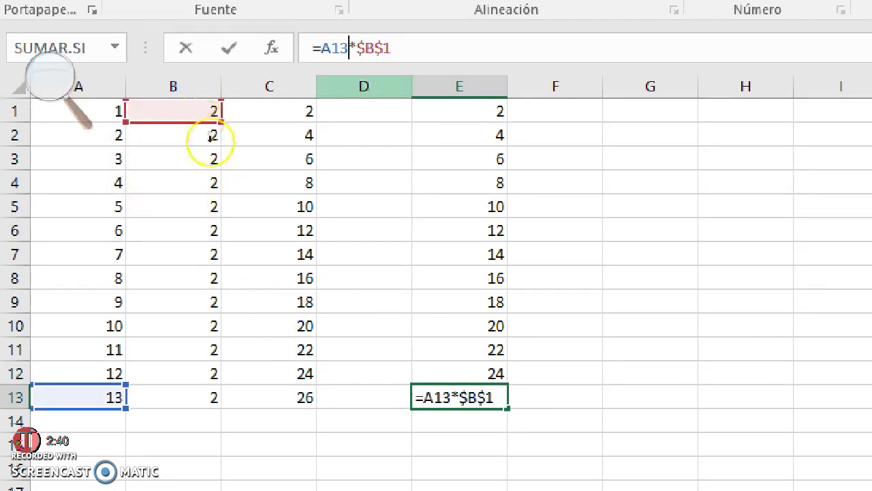
key("Escape")
key("Up")
key("Up")
key("Up")
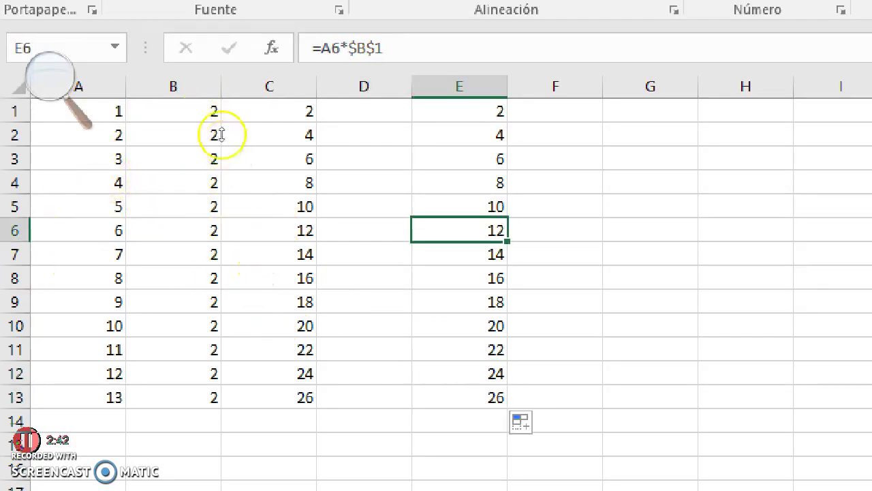
key("F2")
key("Escape")
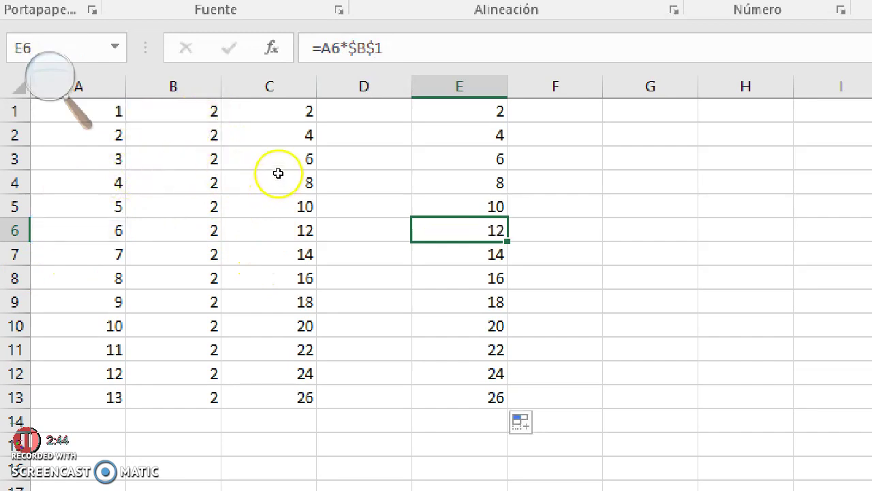
key("Up")
key("Up")
key("Up")
key("F2")
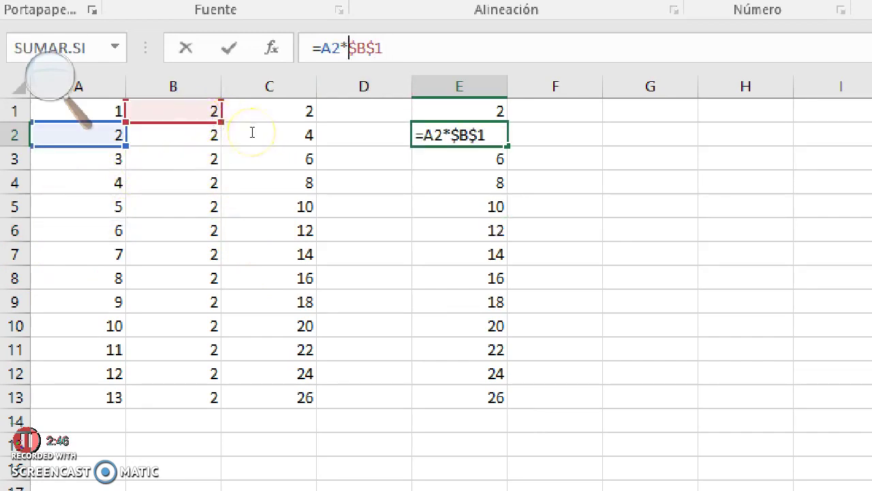
key("Escape")
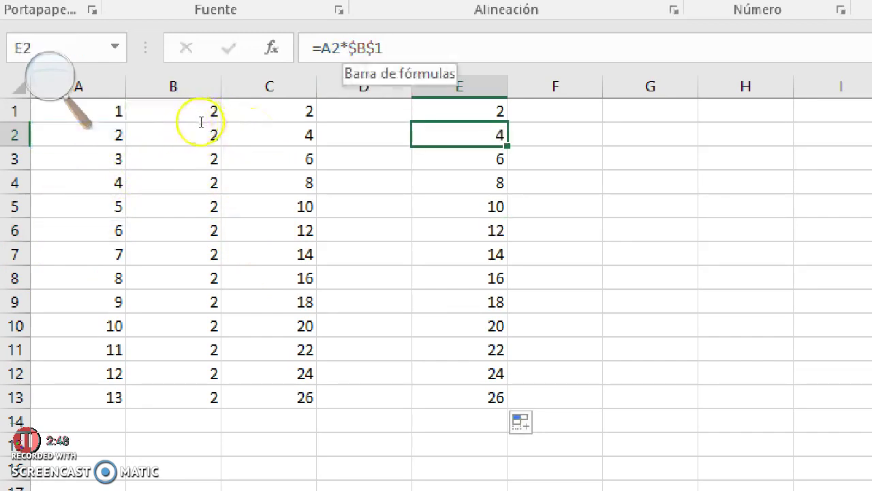
key("F2")
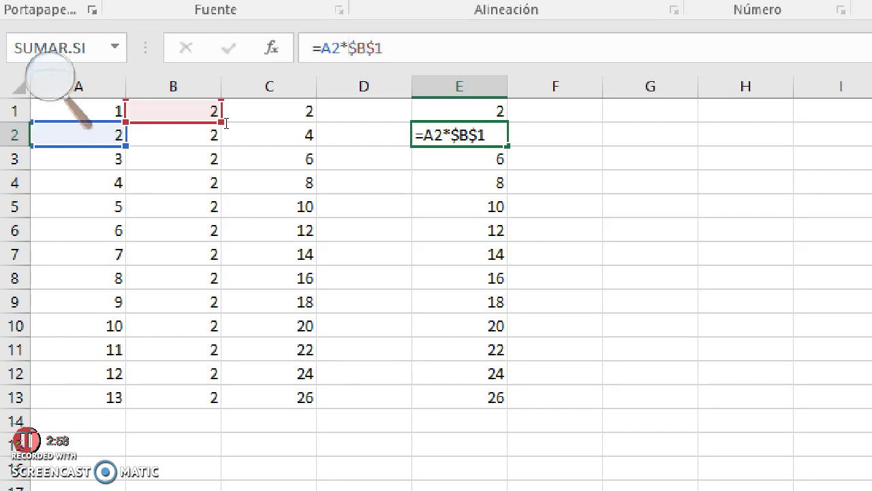
key("ctrl+Return")
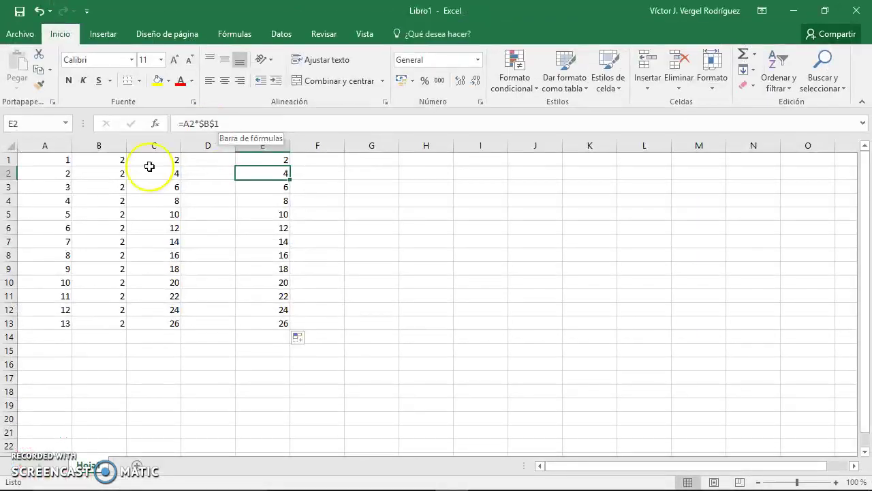
Start the series with 1 and 2 in J7:J8 and extend it to 7 in J13.
type("1")
key("Return")
type("2")
key("Return")
type("3")
key("Return")
type("5")
key("Return")
key("Up")
key("Up")
key("Up")
key("Up")
key("shift+Down")
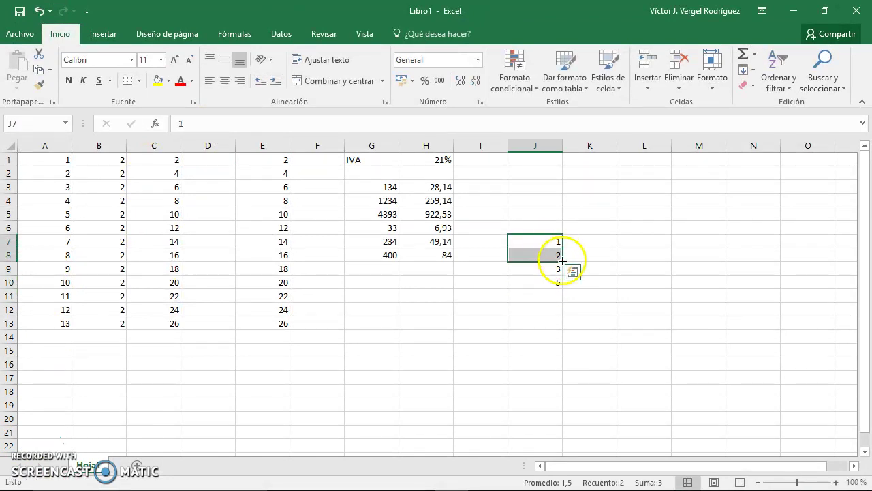
left_click_drag(563, 262, 561, 328)
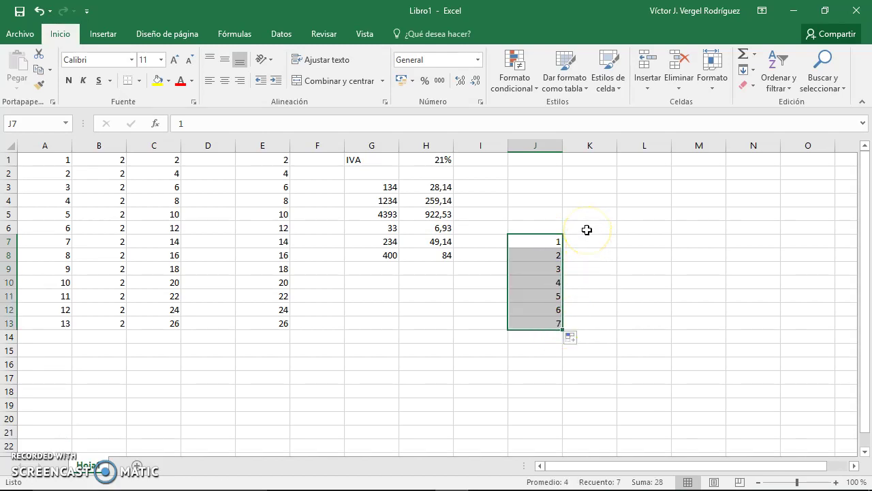
Copy J7:J13 and paste it transposed across K6:Q6 as 1 to 7.
key("ctrl+c")
left_click(587, 229)
right_click(588, 232)
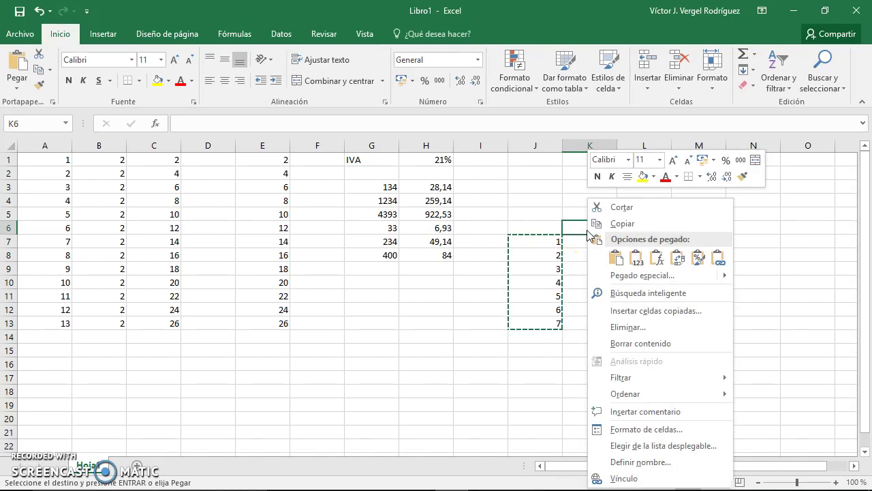
left_click(678, 258)
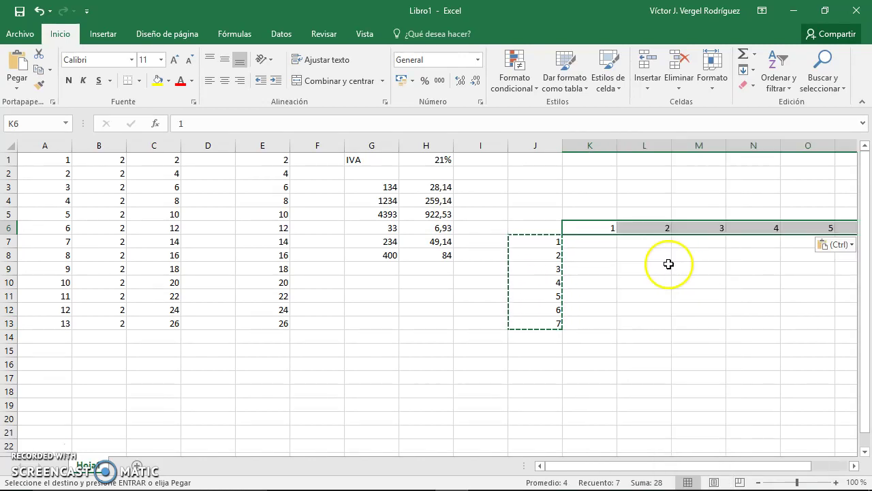
Narrow columns J through Q to one equal width.
left_click_drag(561, 470, 608, 470)
left_click_drag(781, 145, 670, 156)
left_click(419, 145, "shift")
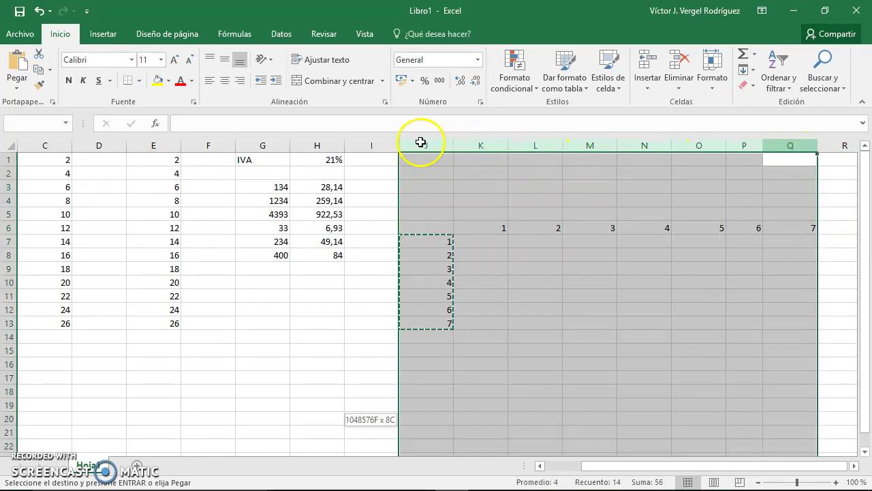
left_click_drag(454, 145, 439, 146)
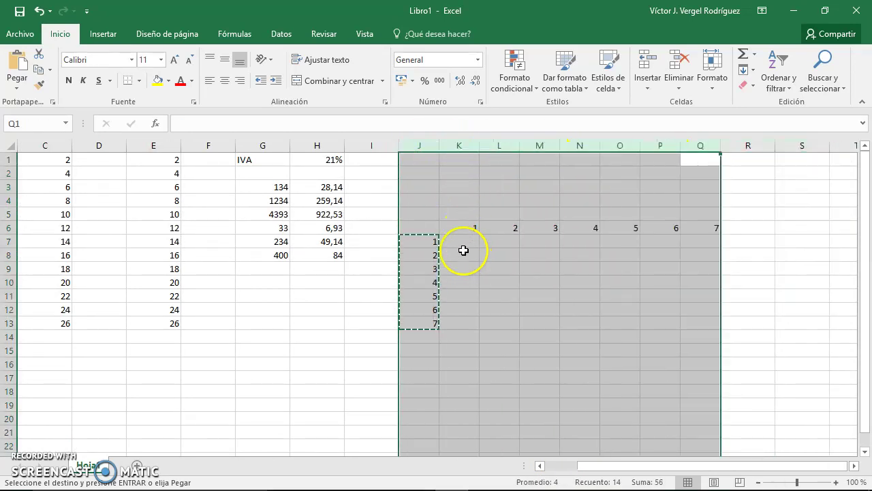
Enter =J7*K6 in K7 and =J8*K6 in K8.
left_click(462, 245)
type("=")
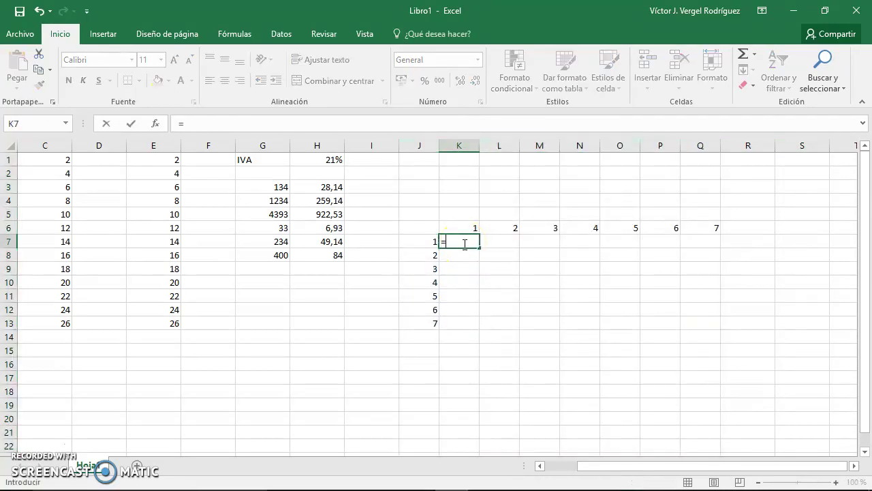
type("J7")
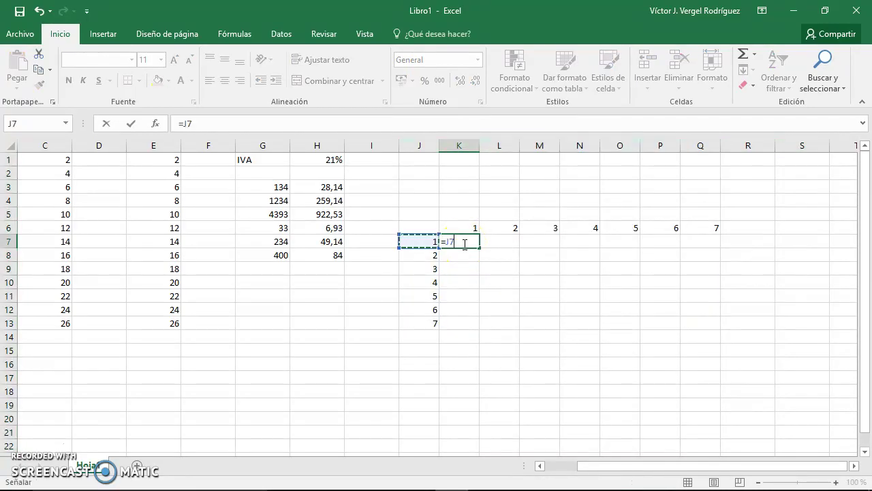
type("*")
left_click(474, 227)
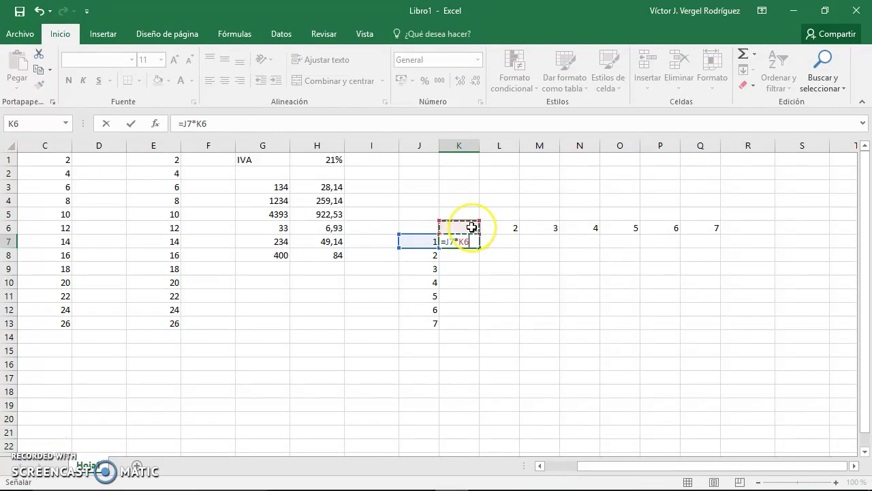
key("Return")
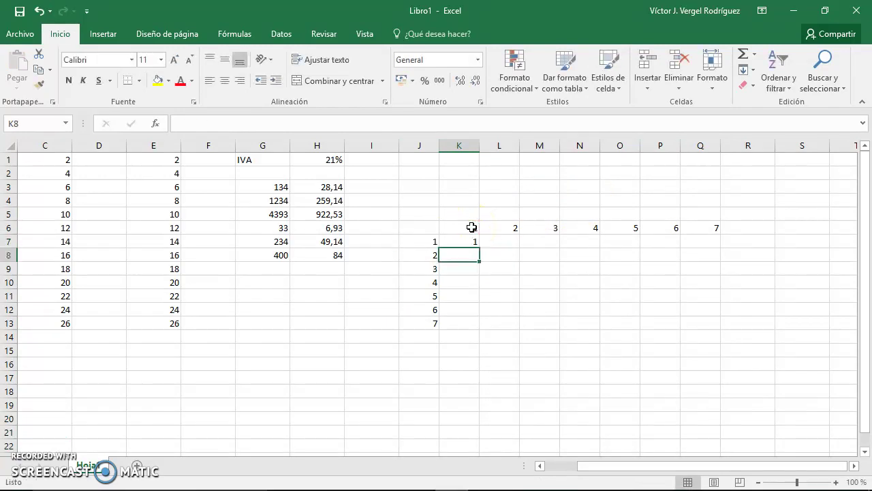
type("=")
key("Left")
type("*")
left_click(471, 227)
key("Return")
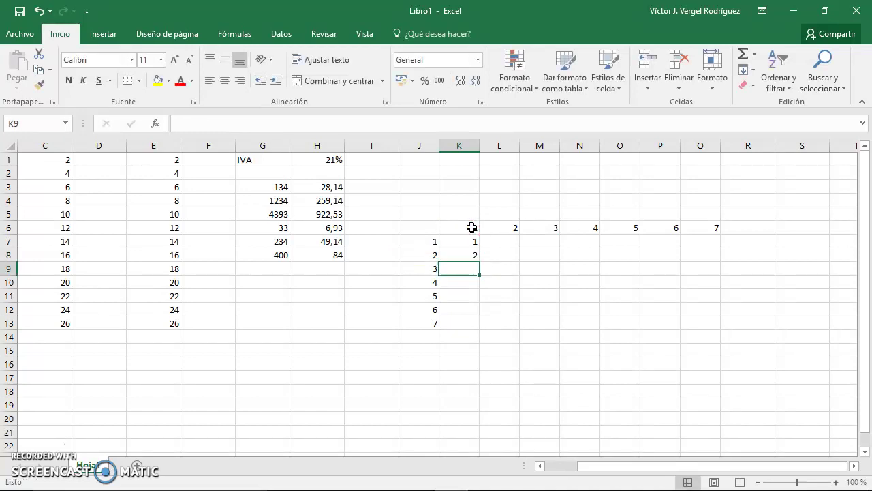
Enter =J7*L6 in L7 and =J7*M6 in M7.
key("Up")
key("Up")
key("Right")
key("Right")
key("Left")
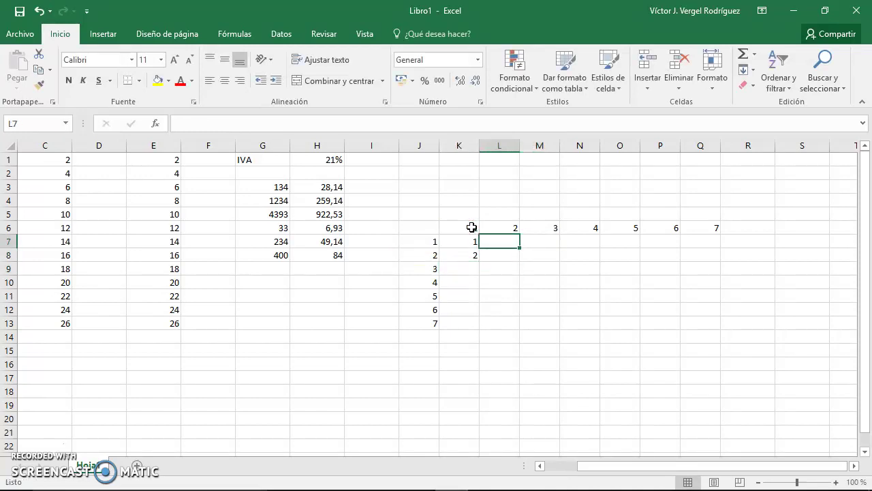
type("=")
key("Left")
key("Left")
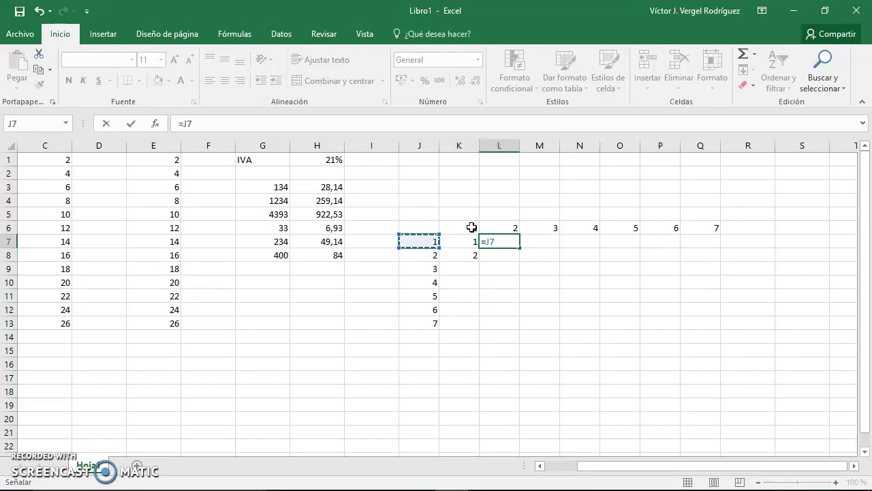
type("*")
key("Up")
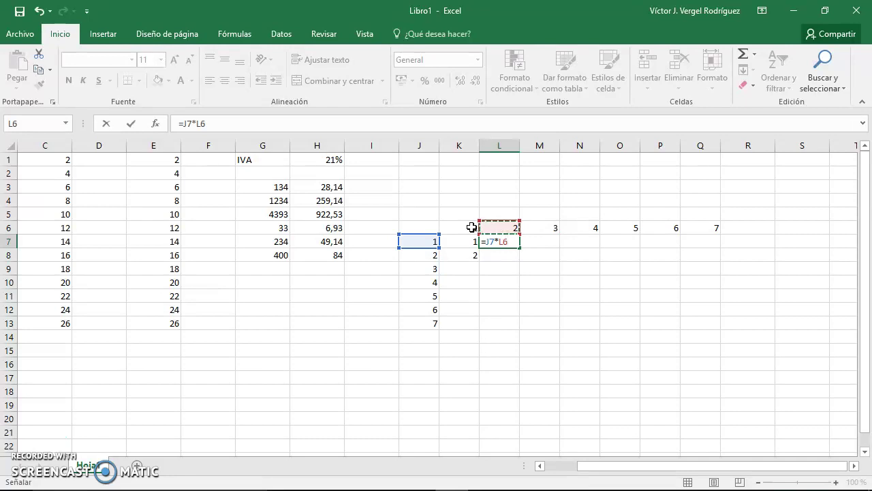
key("Tab")
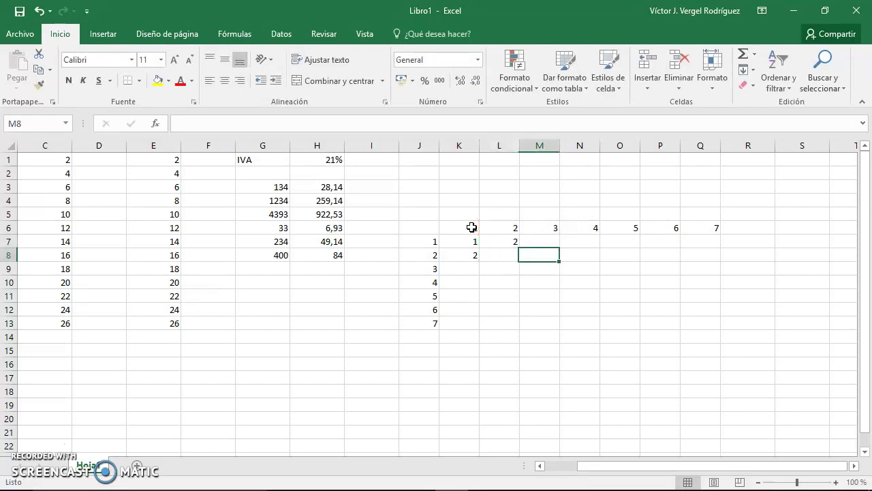
type("=")
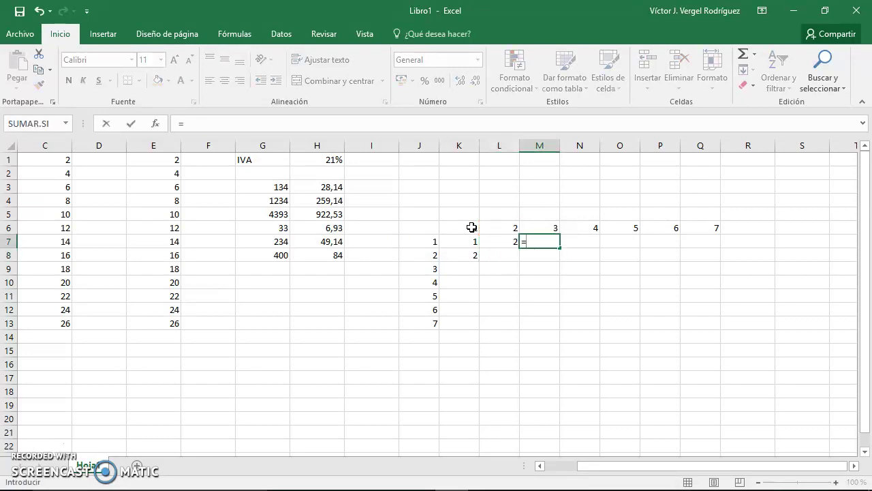
left_click(420, 242)
type("*")
left_click(527, 227)
key("Tab")
Enter =J8*M6 in M8 and =J11*O6 in O11, giving 25.
key("Return")
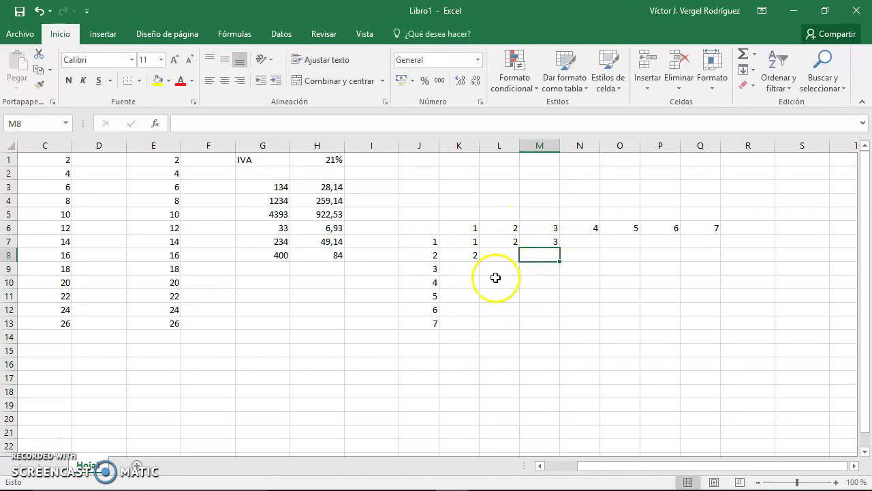
type("=")
left_click(431, 255)
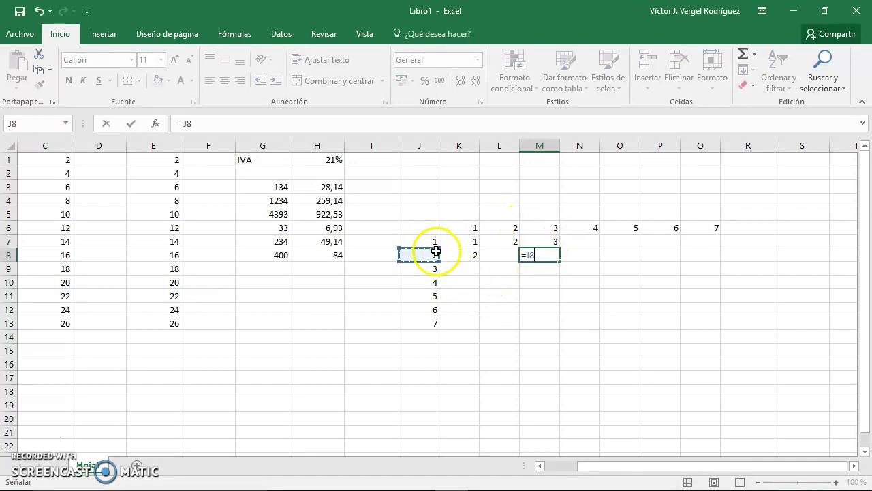
type("*")
left_click(542, 228)
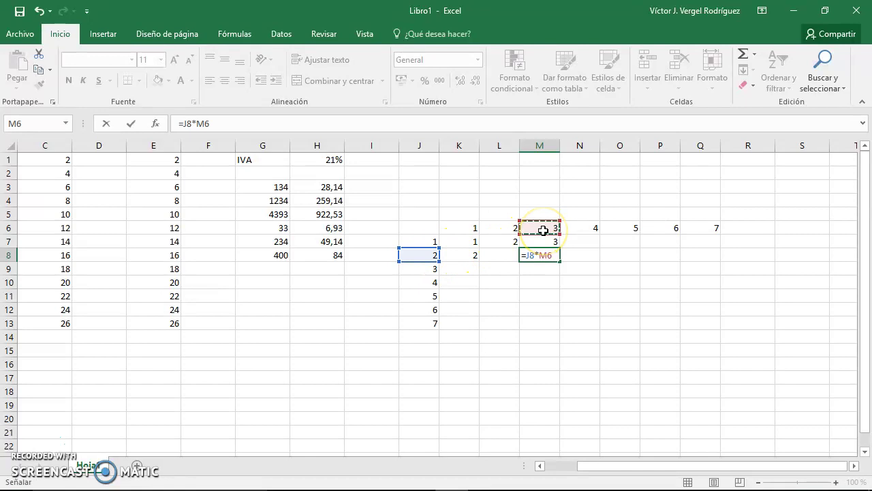
key("Return")
left_click(637, 297)
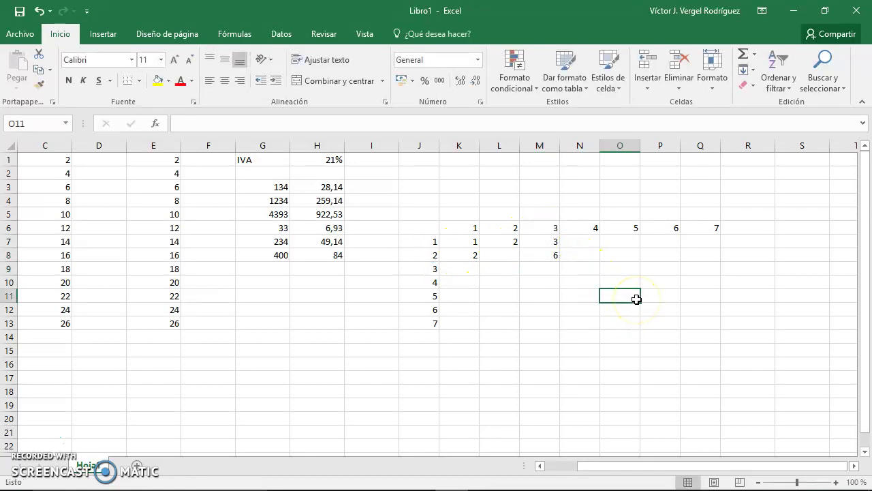
type("=")
left_click(431, 297)
type("*")
left_click(622, 226)
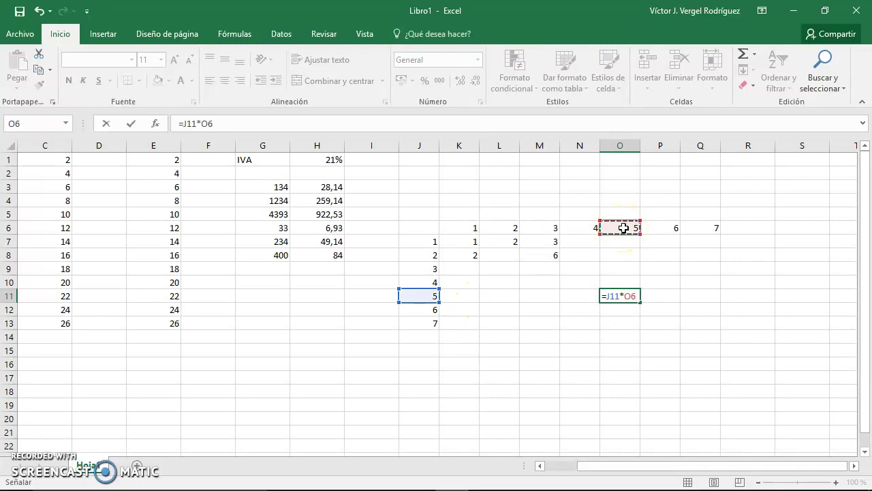
key("Return")
Select J6:J13 together with K6:Q6 and give them a light grey Fill Color.
left_click(422, 232)
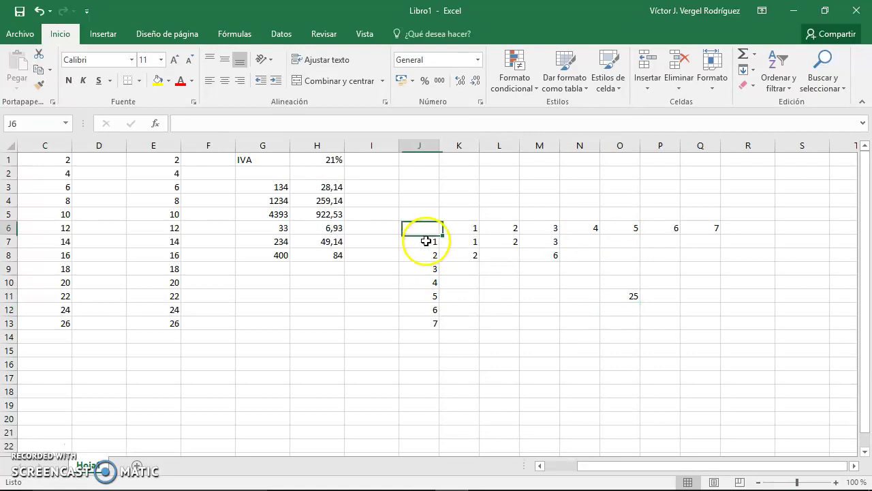
left_click_drag(426, 240, 429, 319)
mouse_move(452, 227)
left_mouse_down()
mouse_move(641, 229)
mouse_move(607, 228)
left_mouse_up()
right_click(607, 228)
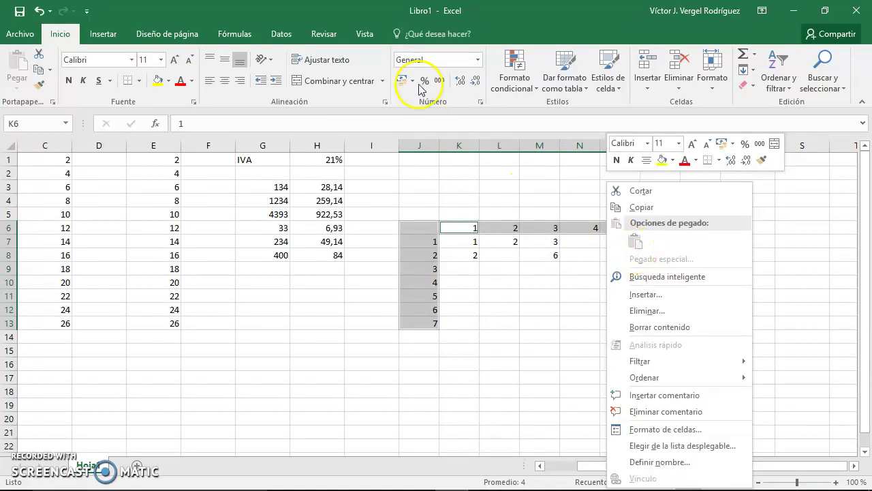
key("Escape")
left_click(167, 81)
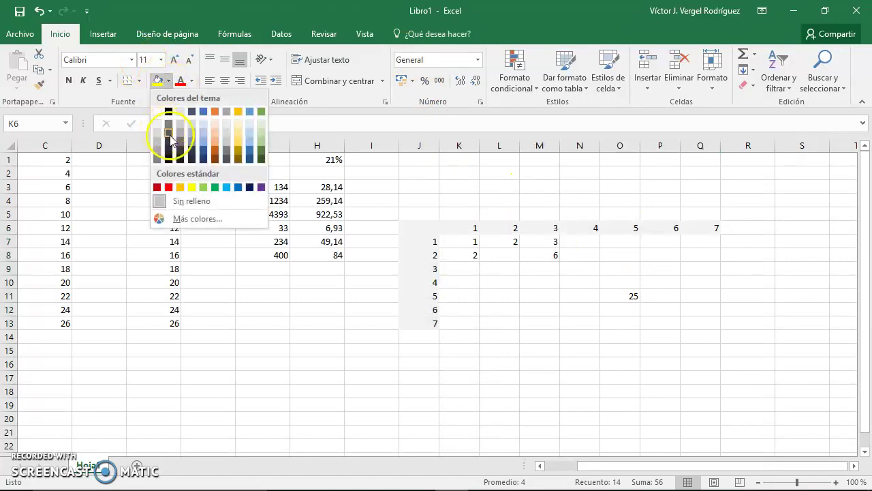
left_click(227, 140)
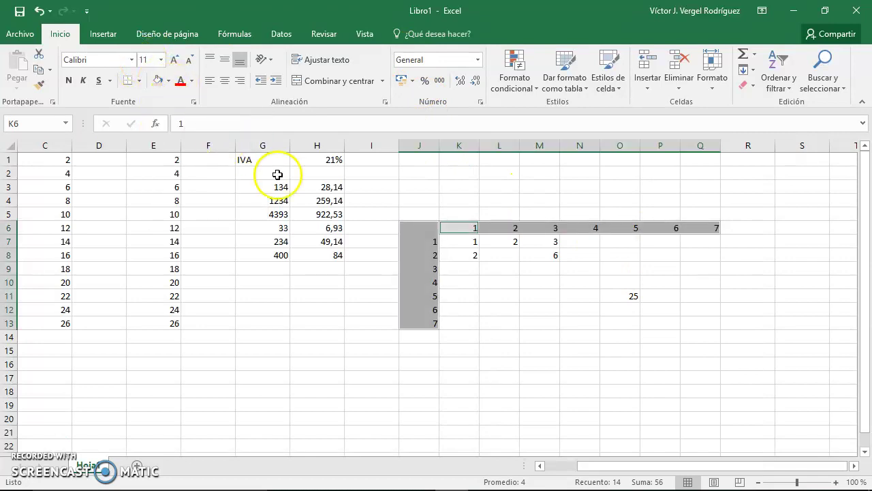
left_click(518, 284)
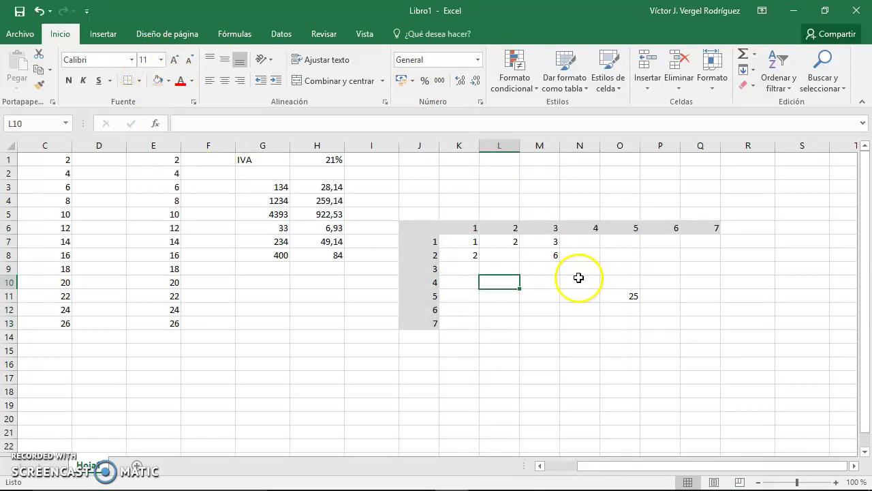
Enter =J8*L6 in L8 (4) and =J9*L6 in L9 (6).
left_click(513, 255)
type("=")
key("Left")
key("Left")
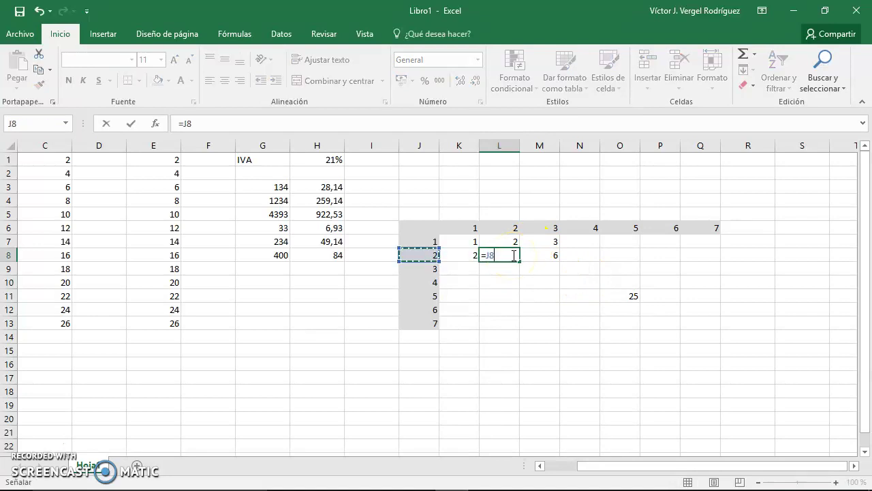
type("*")
key("Up")
key("Up")
key("Return")
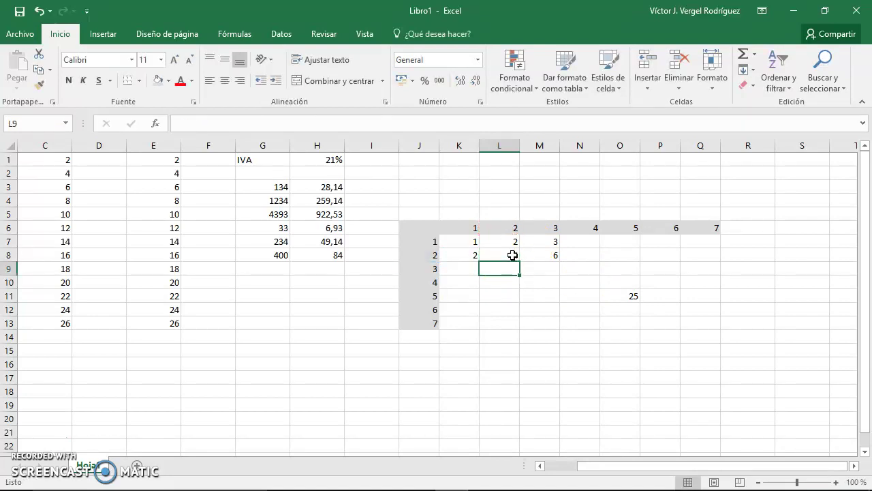
type("=")
key("Left")
key("Left")
type("*")
key("Up")
key("Up")
key("Up")
key("Return")
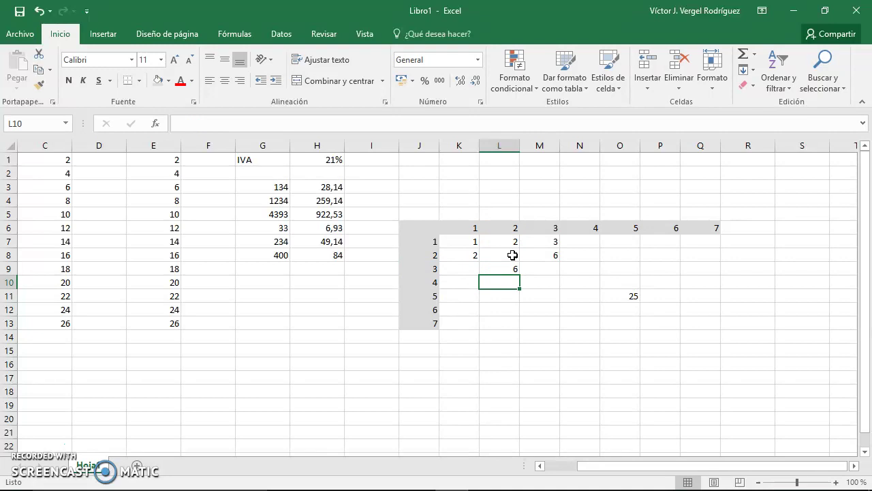
left_click(474, 268)
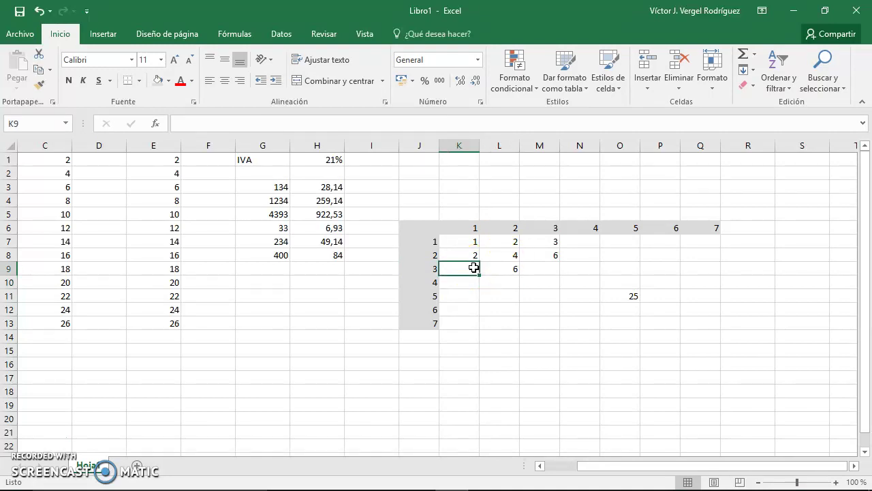
Enter =J9*$K$6 in K9 and fill it down to K13, giving 3 through 7.
type("=")
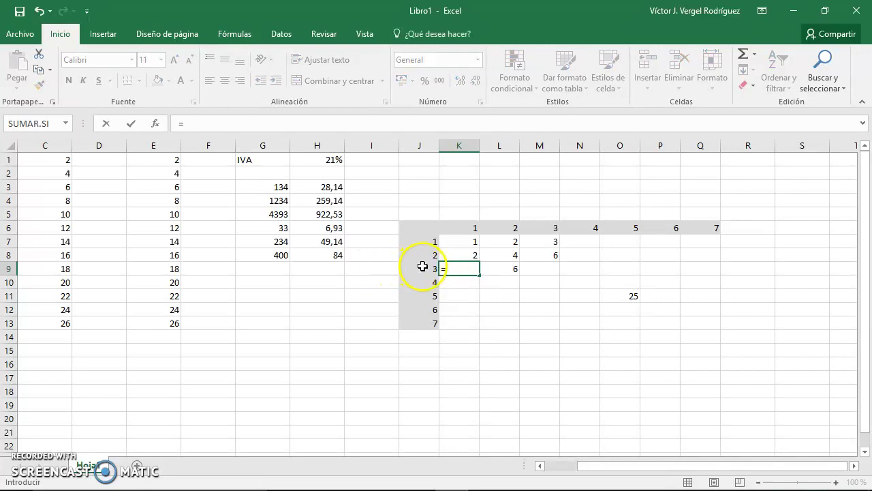
left_click(423, 267)
type("*")
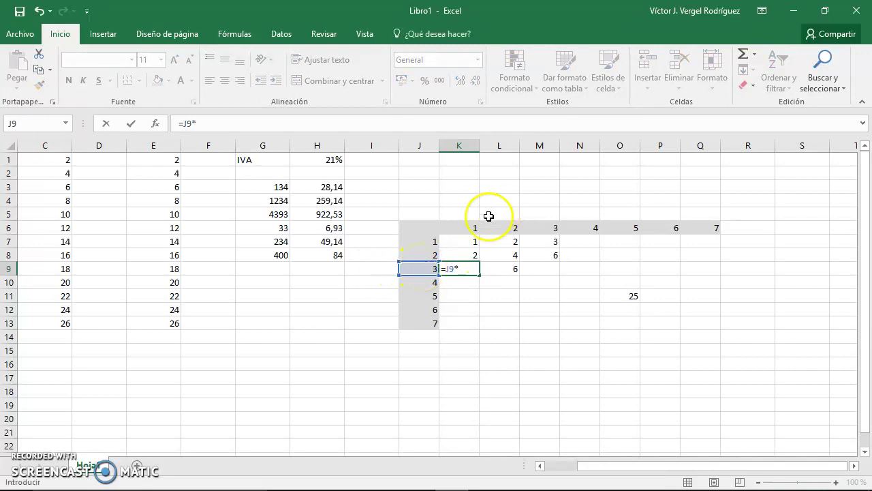
left_click(472, 225)
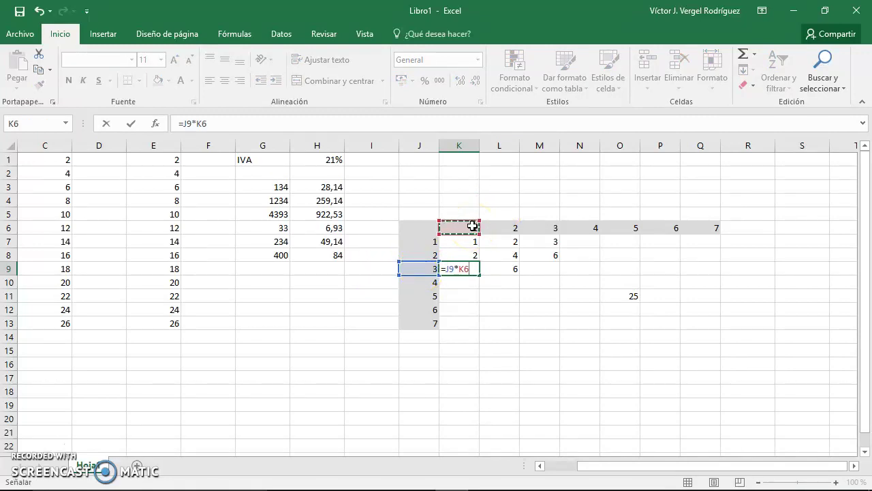
key("F4")
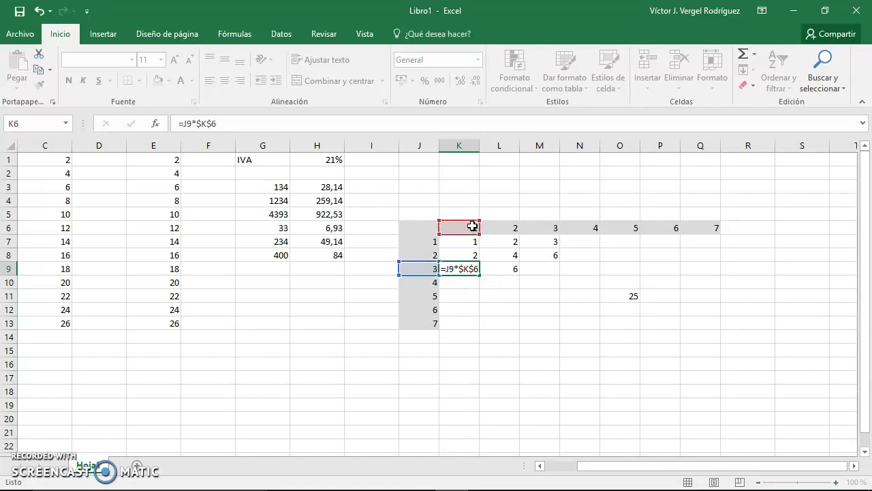
key("Return")
left_click(471, 270)
left_click_drag(479, 275, 478, 327)
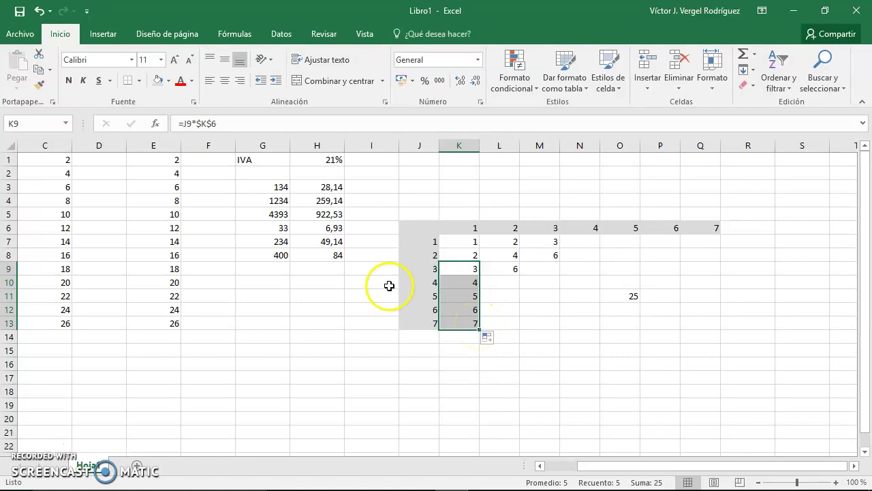
Inspect the copied formulas in K10, K11, K12 and K13 in the formula bar.
left_click(456, 285)
left_click(242, 126)
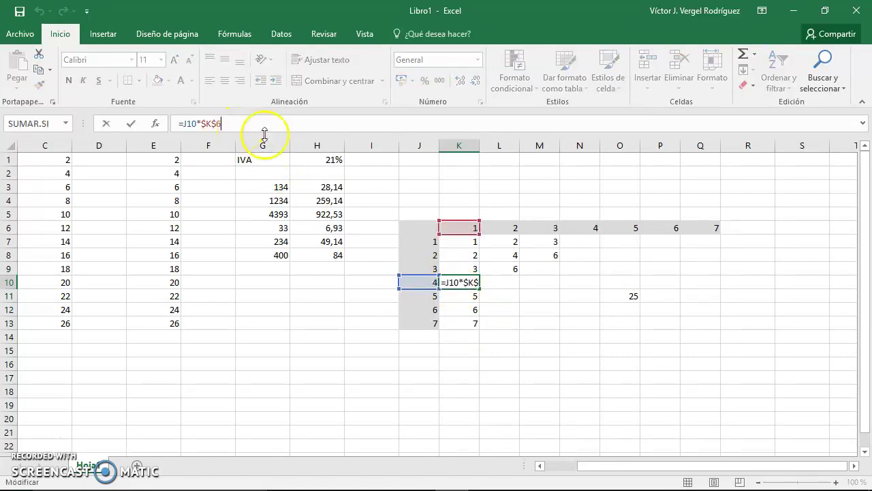
left_click(467, 295)
left_click(239, 126)
left_click(460, 310)
left_click(227, 126)
left_click(450, 324)
left_click(240, 125)
left_click(477, 324)
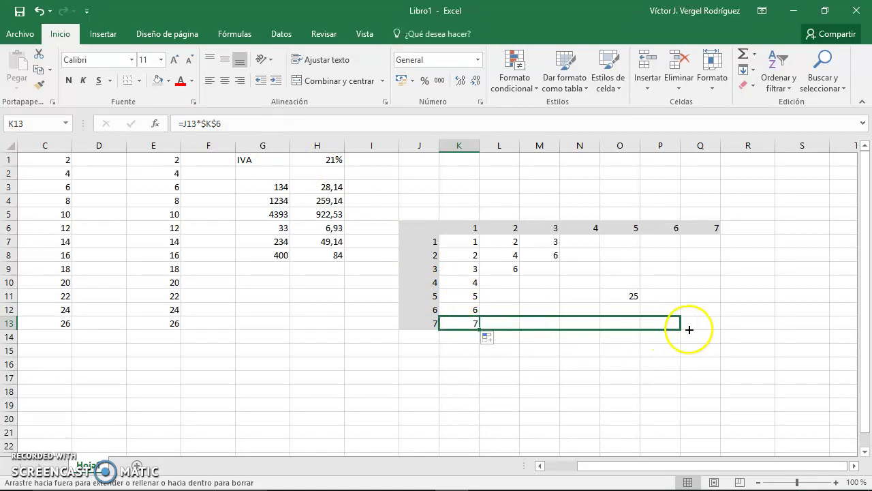
Copy K13's formula across to Q13 and check L13 reads =K13*$K$6.
left_click_drag(527, 329, 709, 327)
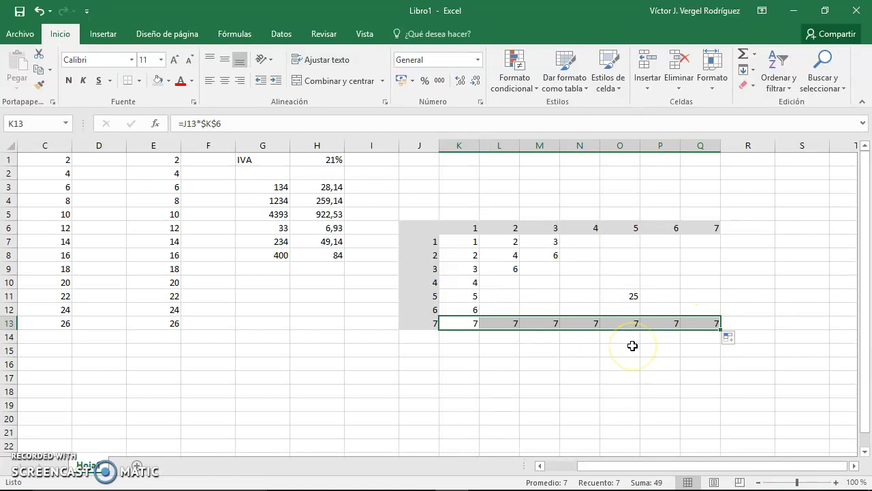
left_click(503, 320)
left_click(507, 228)
left_click(428, 323)
left_click(508, 323)
type("=K13*$K$6")
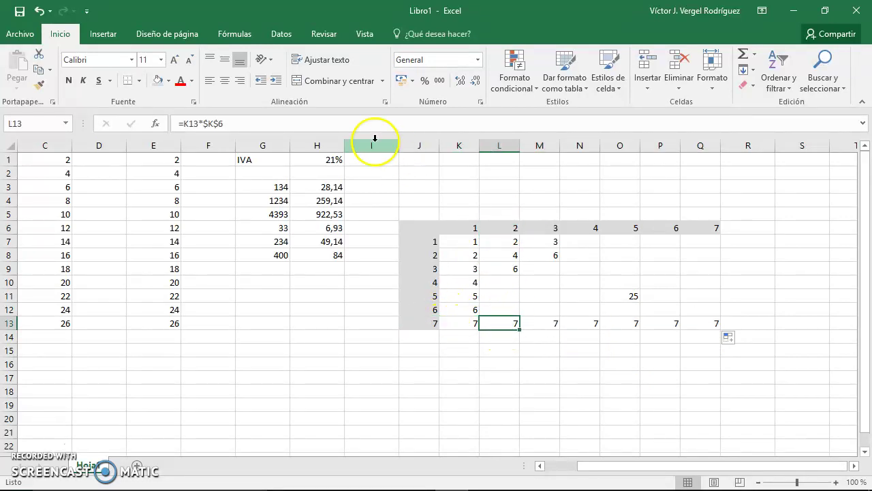
left_click(257, 122)
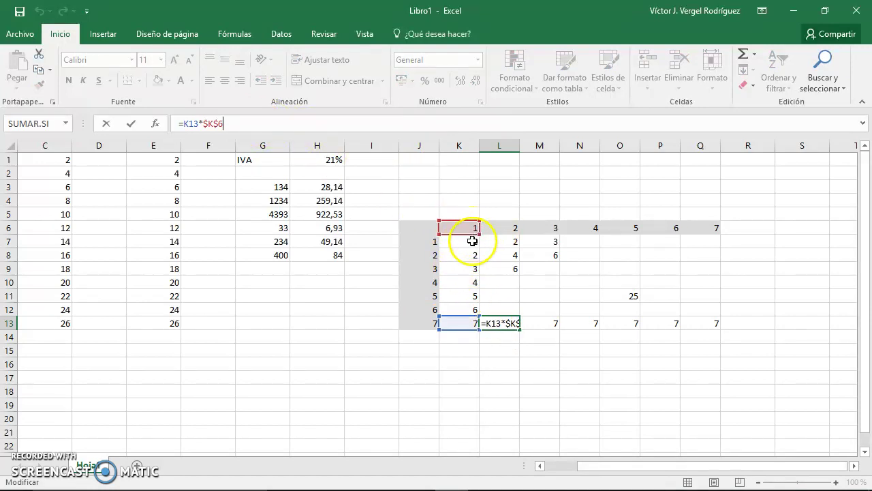
Select the table body K7:Q13, clear it, and return to K7.
left_click(470, 241)
key("shift+Down")
key("shift+Down")
key("shift+Right")
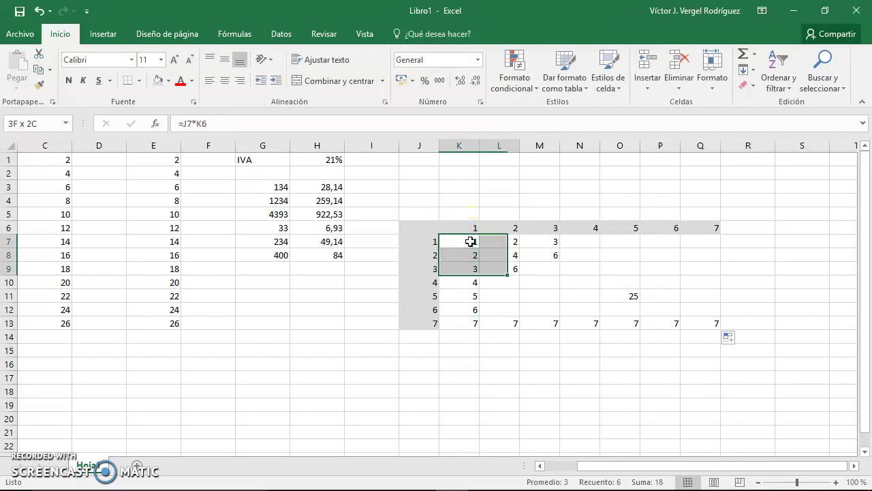
key("shift+Down")
key("shift+Down")
key("shift+Down")
key("shift+Right")
key("shift+Right")
key("shift+Down")
key("shift+Right")
key("shift+Right")
key("shift+Right")
key("shift+Right")
key("shift+Left")
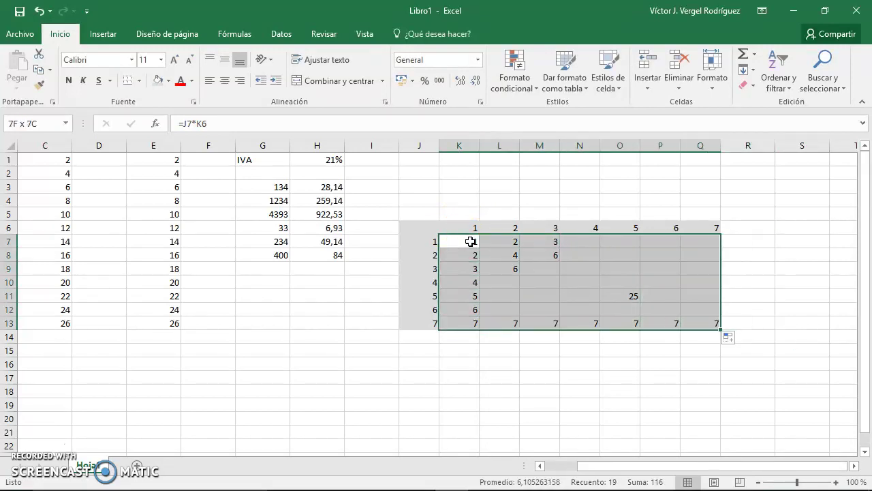
key("Delete")
key("shift+Up")
key("shift+Up")
key("shift+Left")
key("shift+Left")
key("Up")
key("Down")
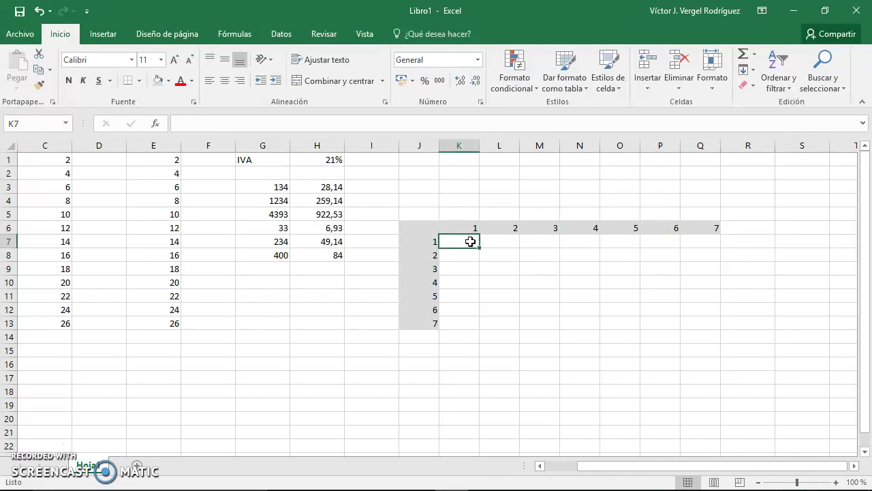
Start K7's formula =J7*K6 and lock column J to get =$J7*K6.
type("=")
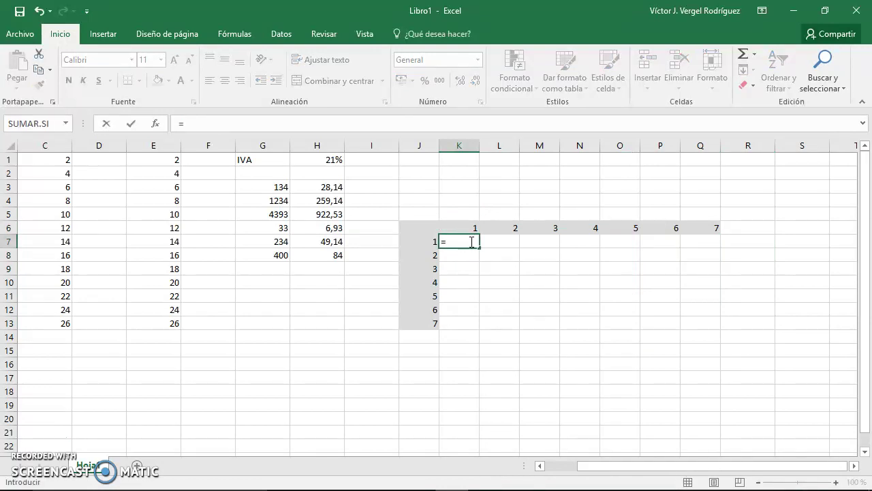
left_click(431, 243)
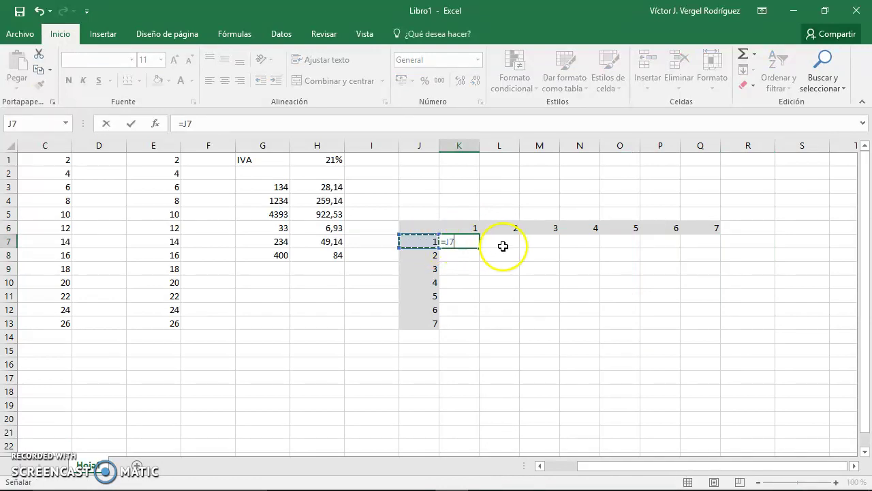
type("*")
left_click(473, 225)
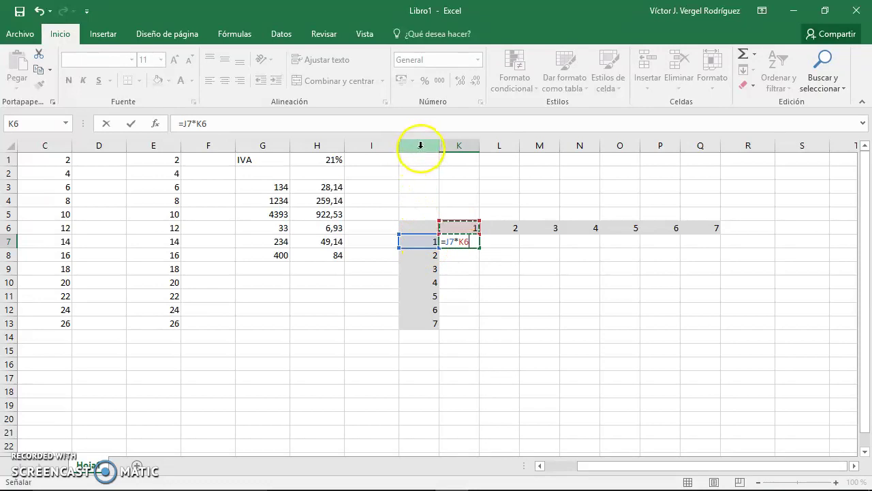
left_click(454, 241)
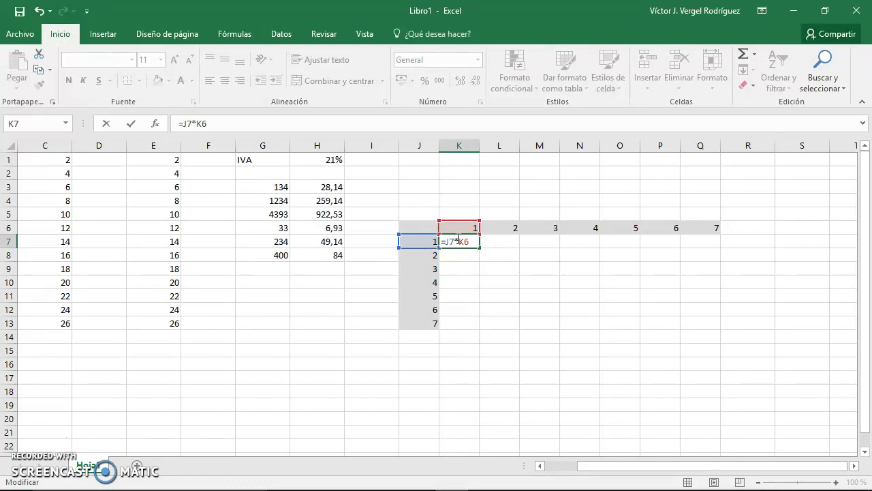
key("F4")
key("F4")
key("F4")
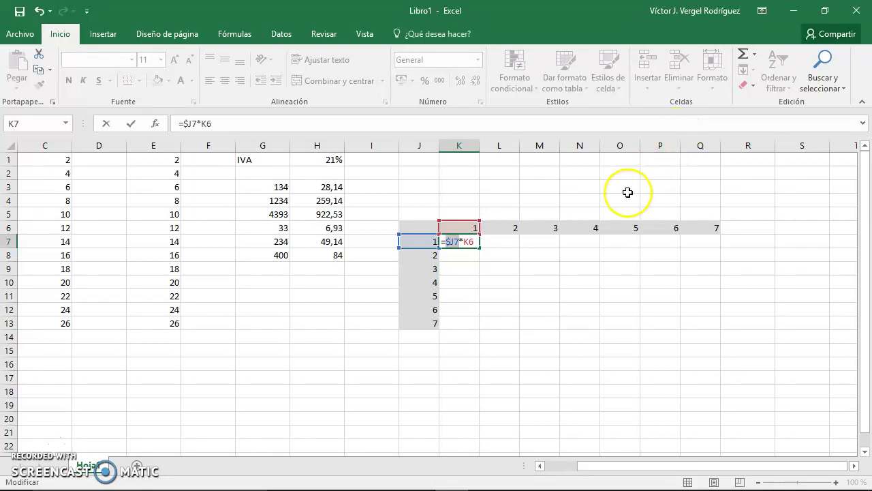
Zoom to 160% and change K7's K6 reference to K$6, giving =$J7*K$6.
key("Return")
scroll(628, 192, "up", 4, "ctrl")
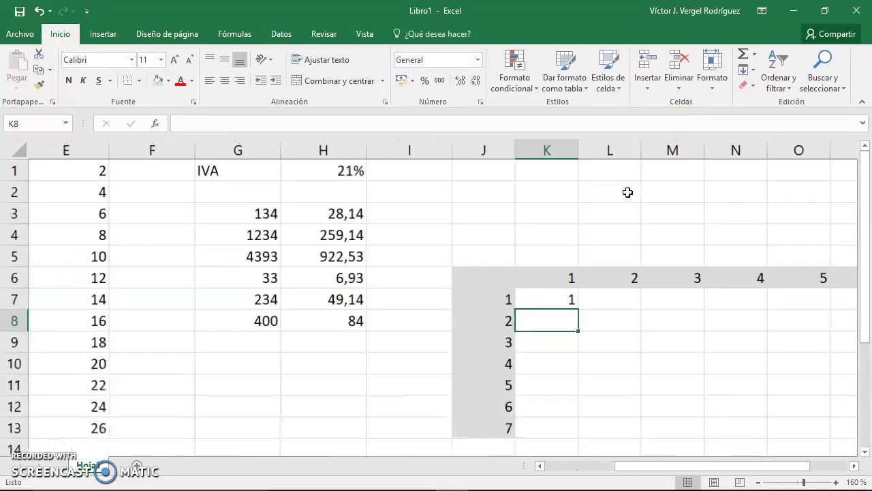
left_click_drag(702, 466, 736, 467)
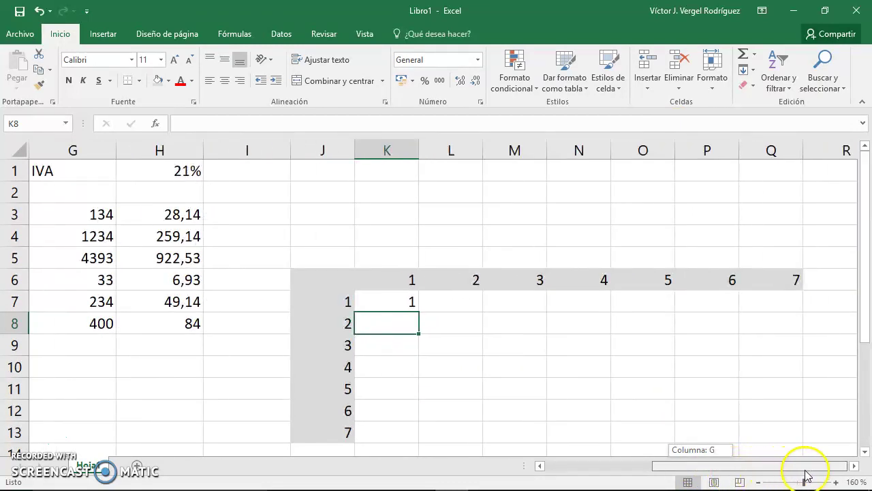
scroll(618, 317, "down", 1)
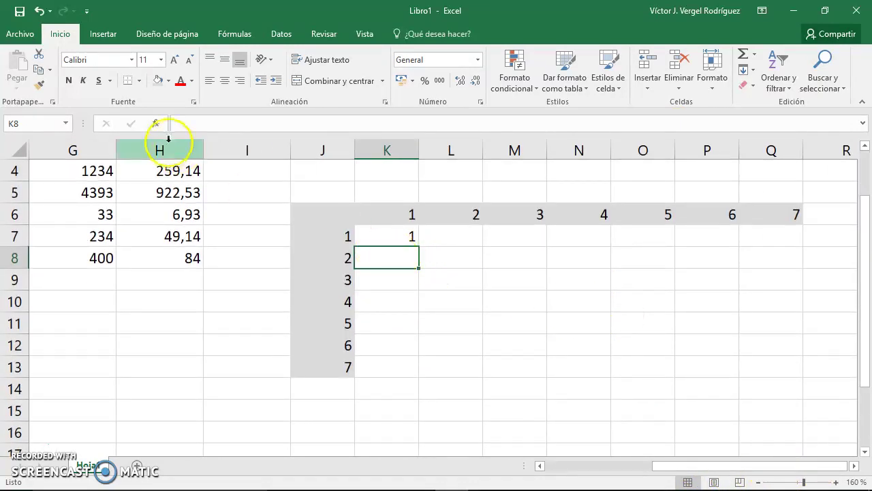
left_click(397, 236)
left_click(212, 123)
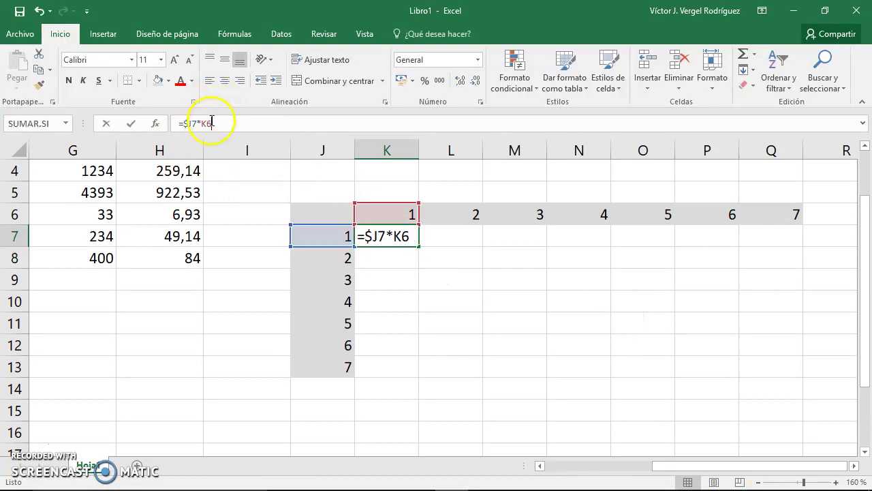
left_click(403, 236)
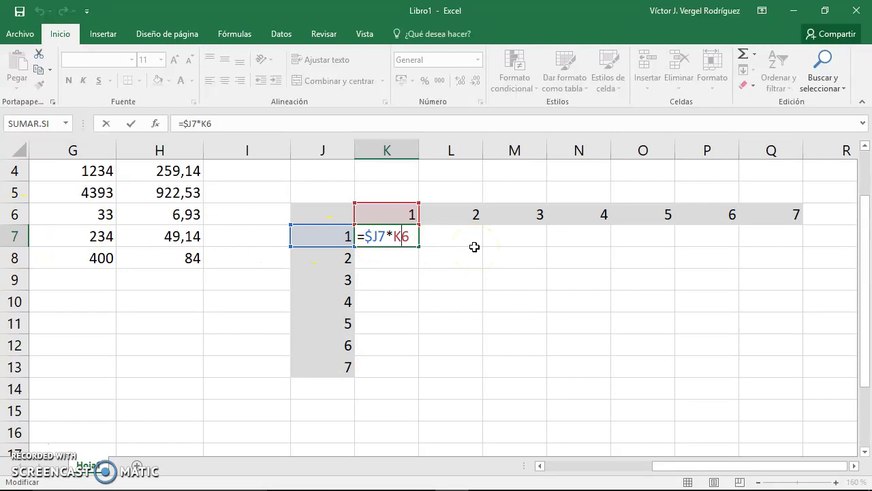
key("F4")
key("F4")
key("F4")
key("F4")
key("F4")
key("F4")
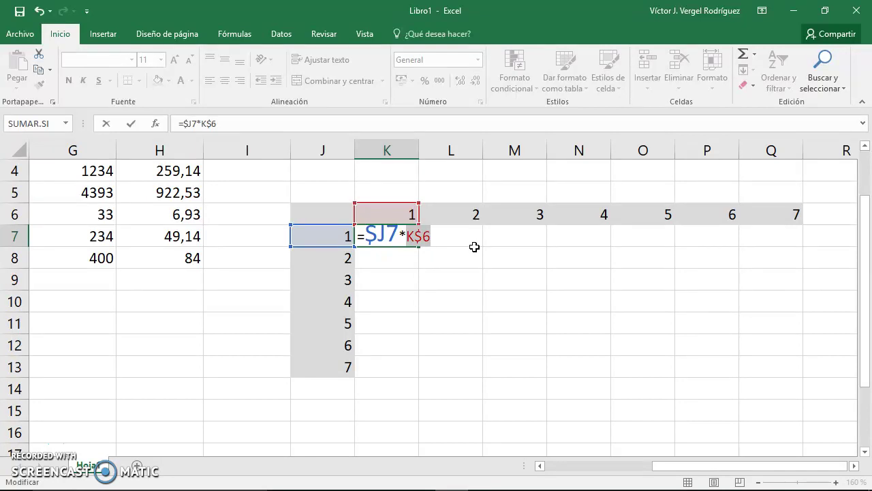
left_click(417, 235)
Fill K7's formula across to Q7 and down to Q13, then review K7.
mouse_move(419, 246)
left_mouse_down()
mouse_move(794, 244)
mouse_move(801, 380)
left_mouse_up()
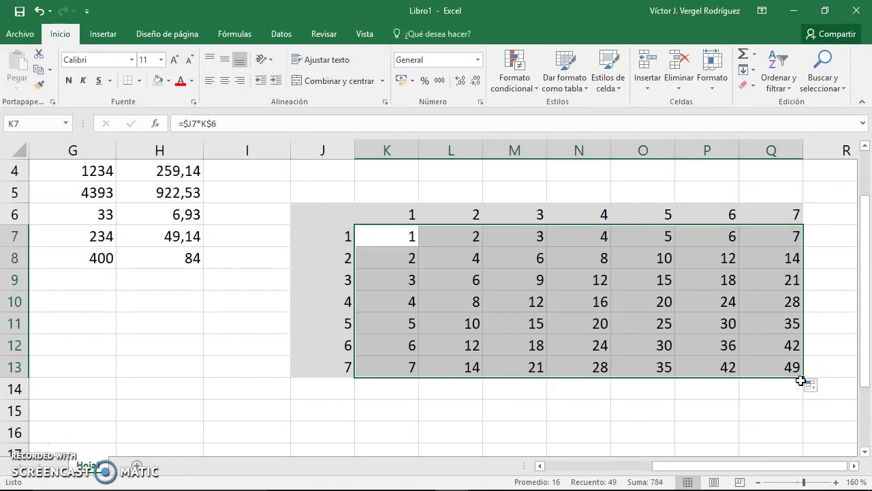
left_click(423, 245)
left_click(251, 125)
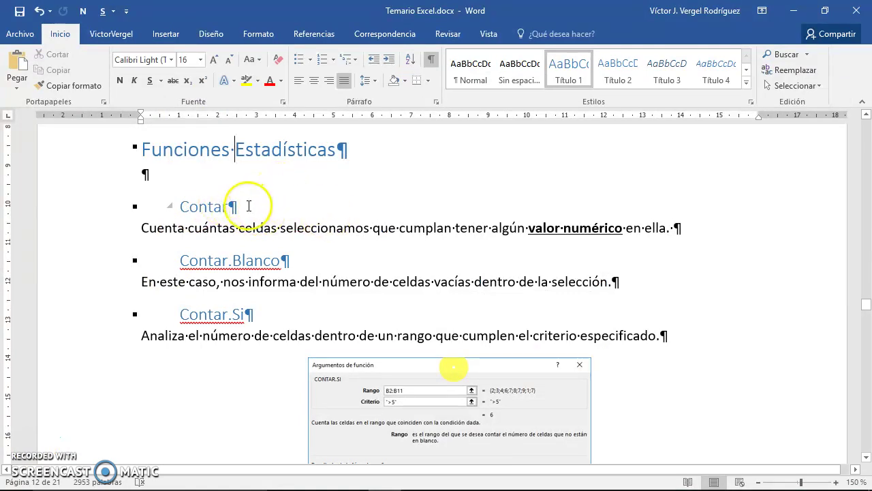
After checking the Word notes, enter 1 in A1 and 2 in A2 on an empty sheet.
left_click(249, 205)
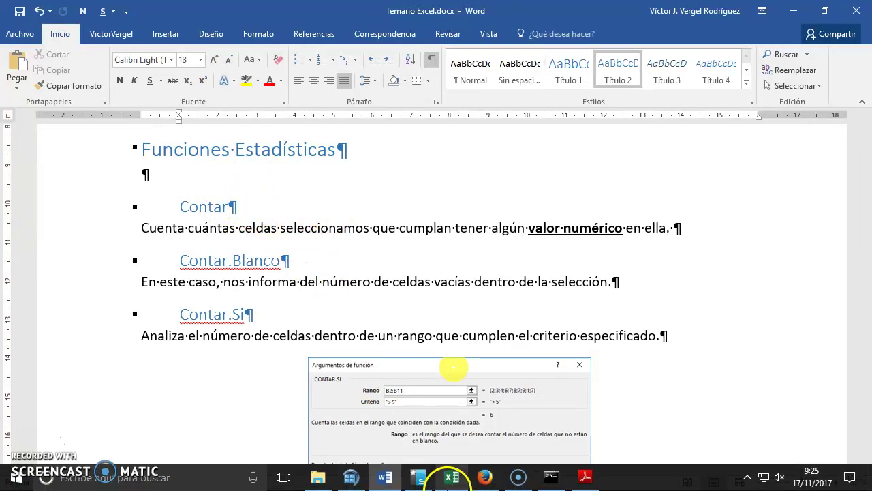
left_click(462, 484)
type("1")
key("Return")
type("2")
key("Return")
key("Up")
key("Up")
Extend the series to 1–14 in A1:A14 and insert =CONTAR(A1:A14) in B1.
key("shift+Down")
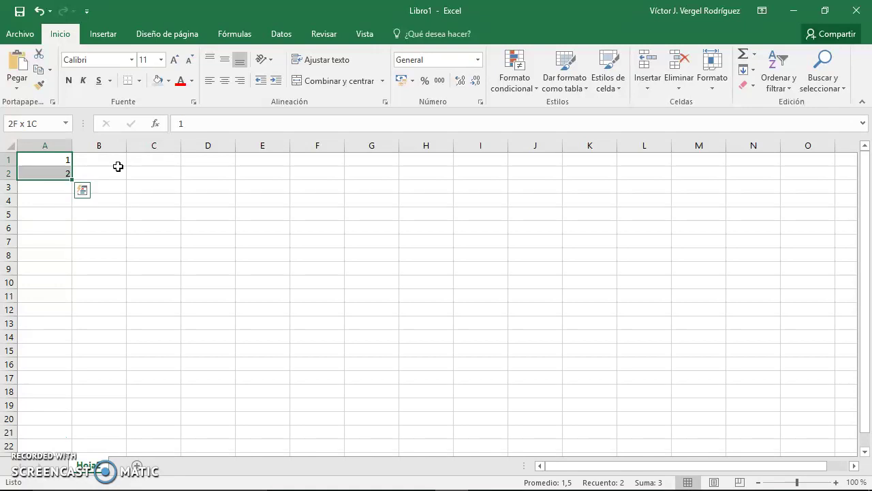
left_click_drag(71, 179, 76, 339)
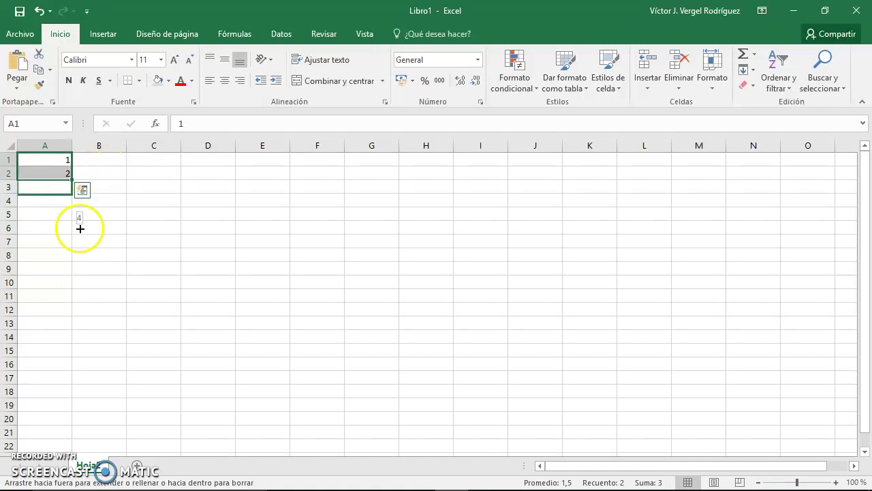
left_click(121, 159)
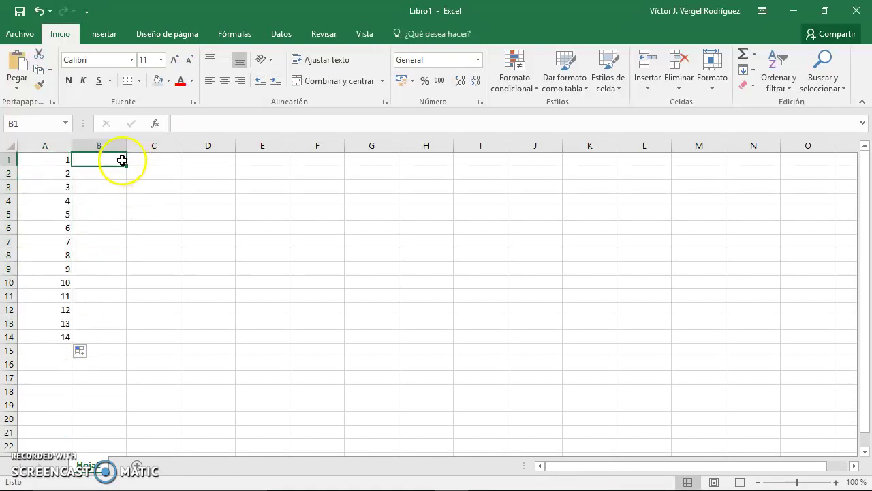
left_click(155, 123)
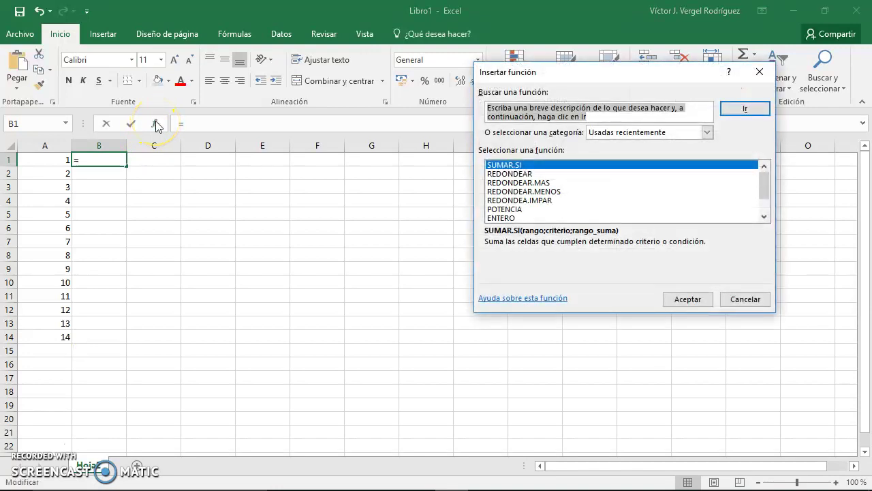
left_click(590, 192)
left_click(600, 132)
left_click(601, 155)
left_click(571, 174)
type("cont")
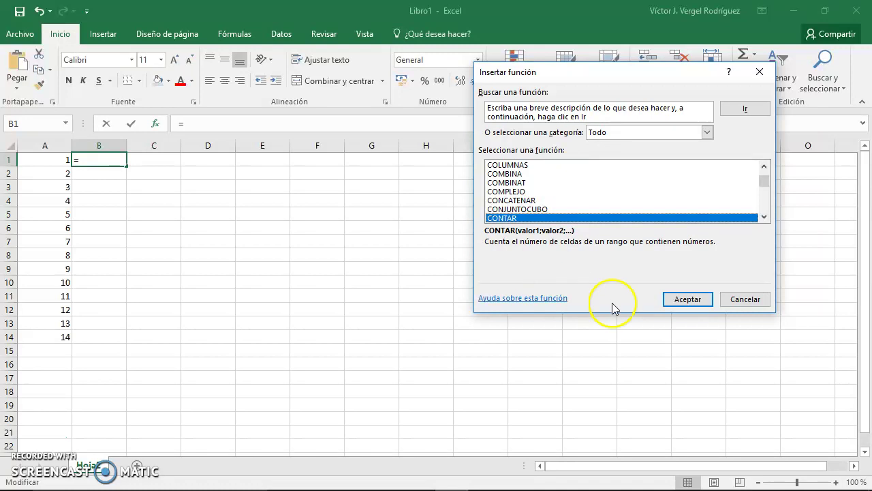
left_click(687, 300)
mouse_move(56, 158)
left_mouse_down()
mouse_move(66, 344)
mouse_move(66, 334)
left_mouse_up()
left_click(733, 288)
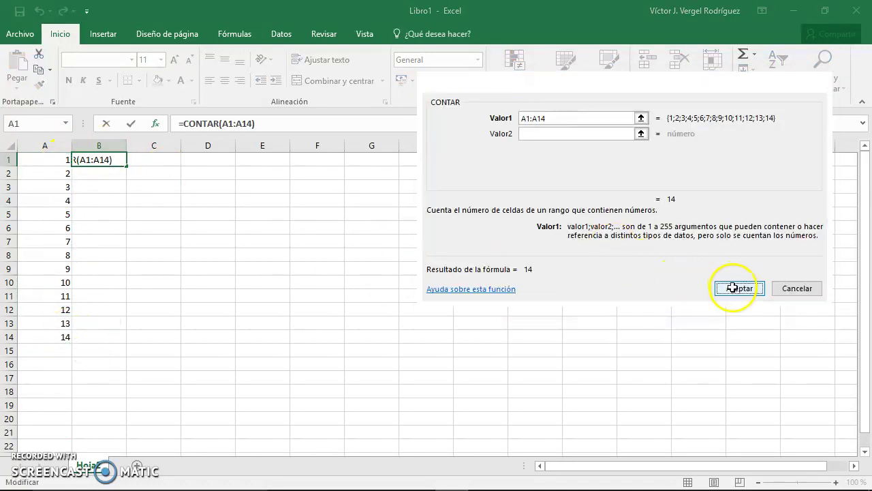
Confirm B1's =CONTAR(A1:A14) arguments and clear the 5 from A5, leaving 13.
left_click(157, 126)
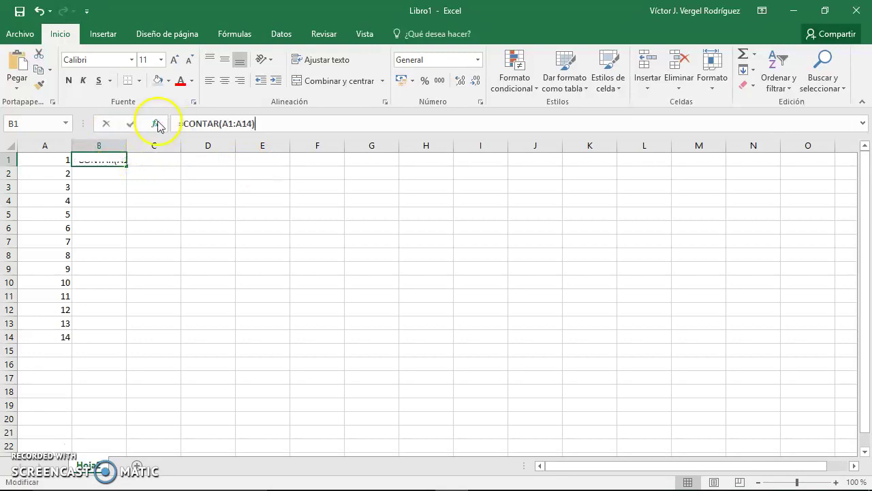
left_click_drag(490, 90, 319, 225)
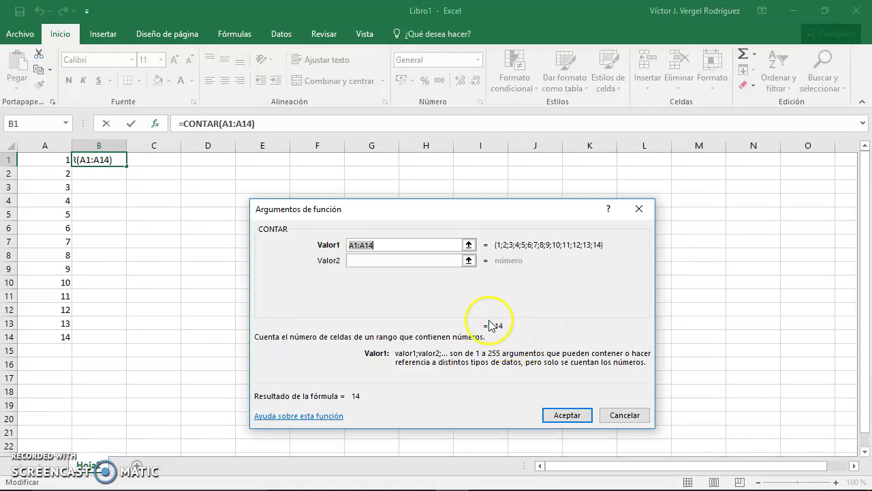
left_click(567, 415)
key("Return")
left_click(37, 216)
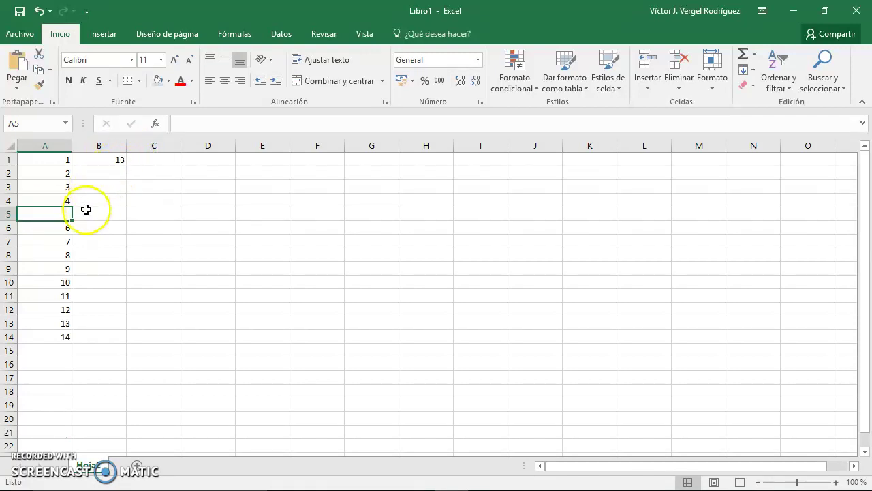
Replace A6's value with the text 'asdf' and check B1's count.
left_click(67, 230)
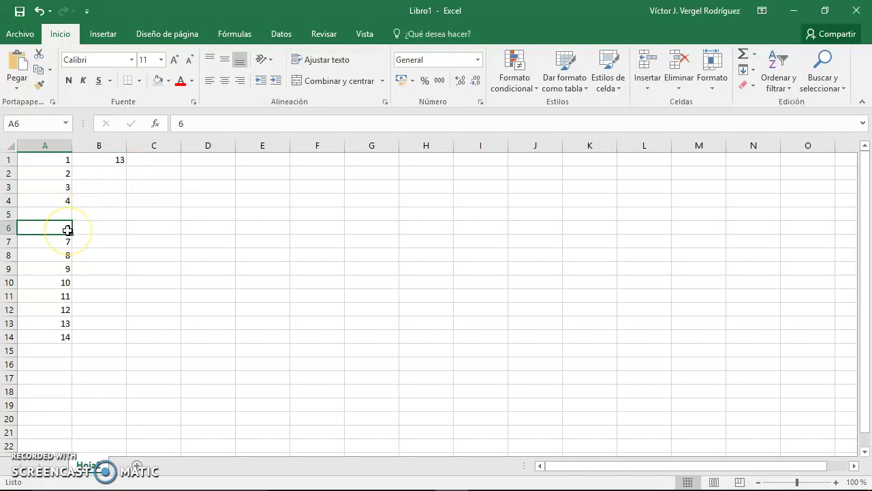
type("asdf")
key("Return")
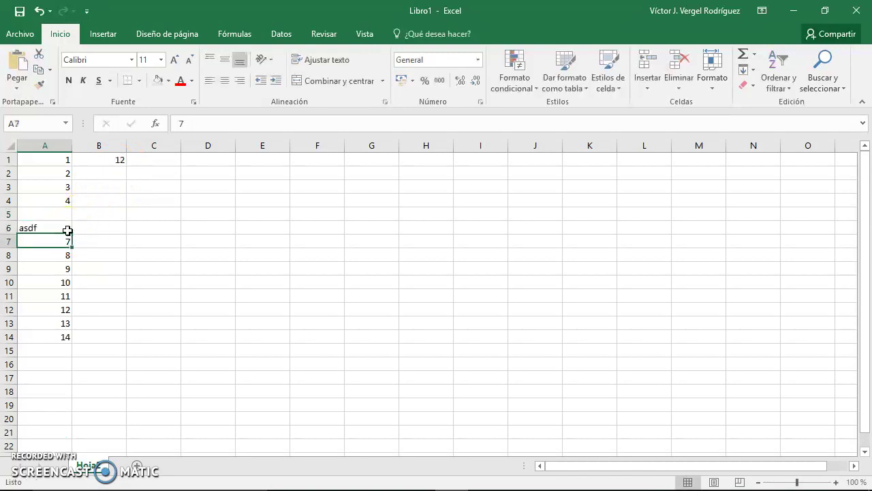
left_click(65, 227)
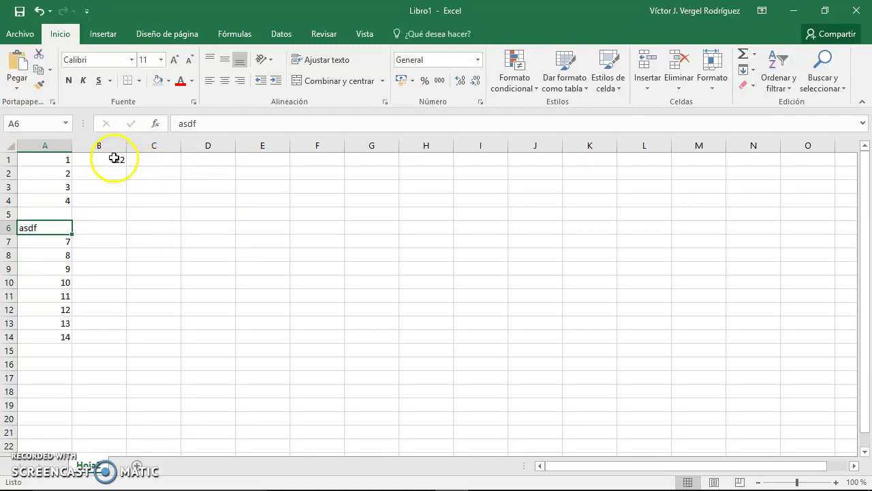
left_click(113, 159)
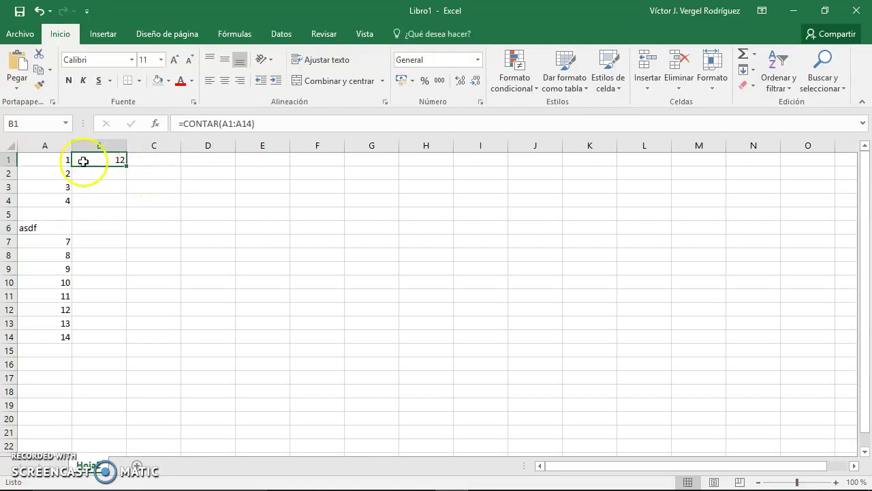
Select A1:A4 and A7:A14 together to compare the status-bar Recuento.
left_click_drag(63, 159, 65, 199)
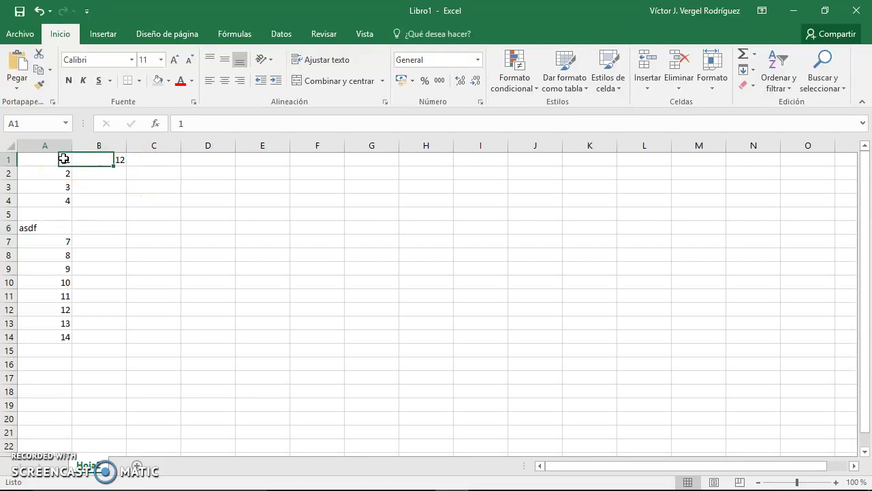
left_click_drag(65, 241, 65, 337, "ctrl")
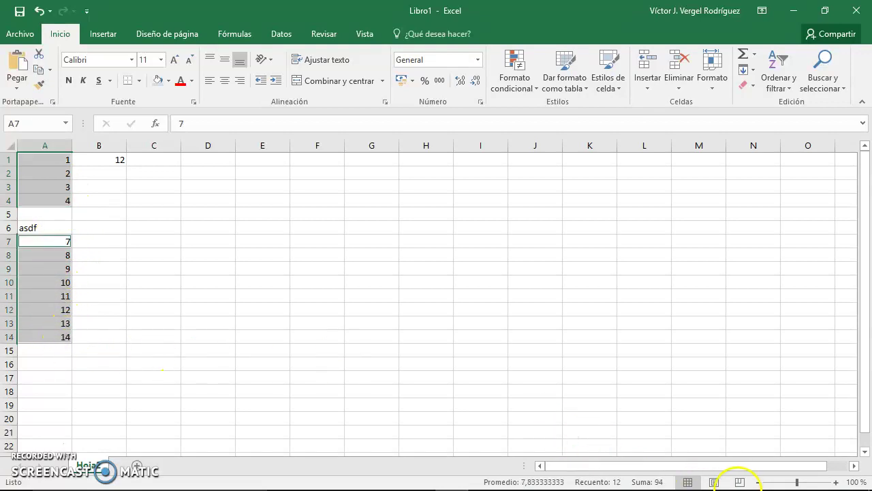
mouse_move(736, 485)
Insert CONTAR in B3 with arguments A1:A3, A8 and A12:A14.
left_click(103, 187)
left_click(163, 125)
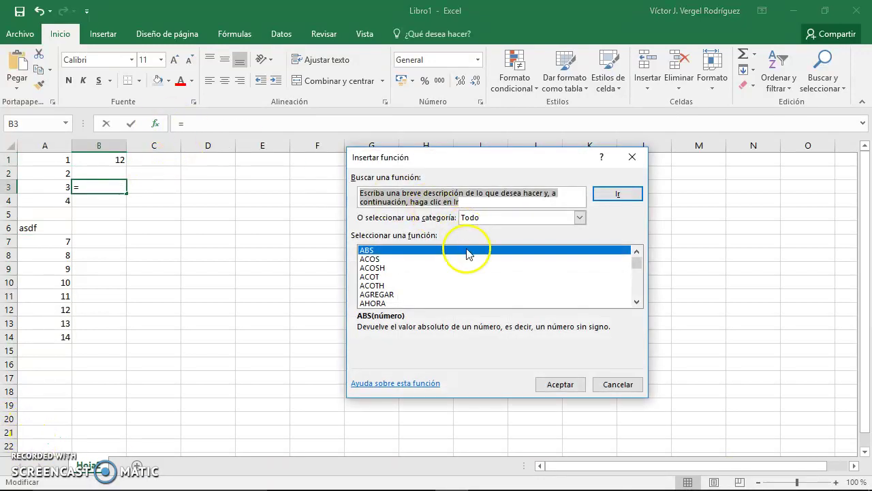
left_click(437, 268)
type("con")
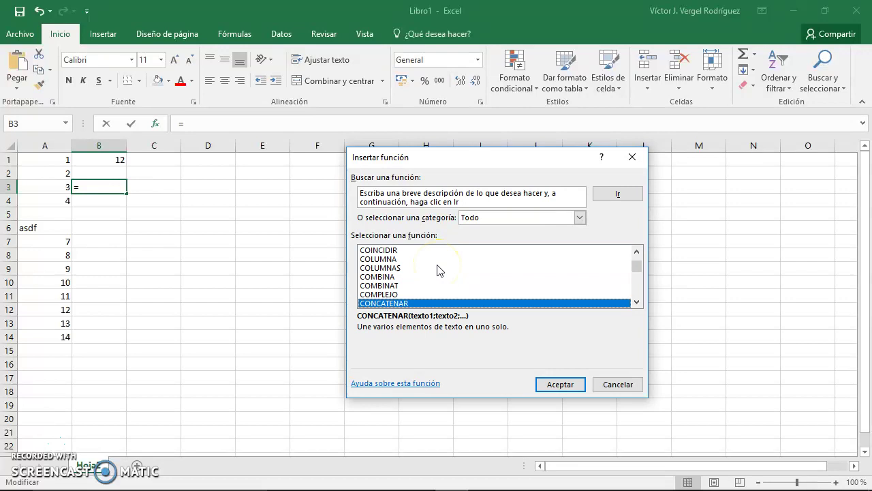
scroll(406, 264, "down", 1)
left_click(414, 294)
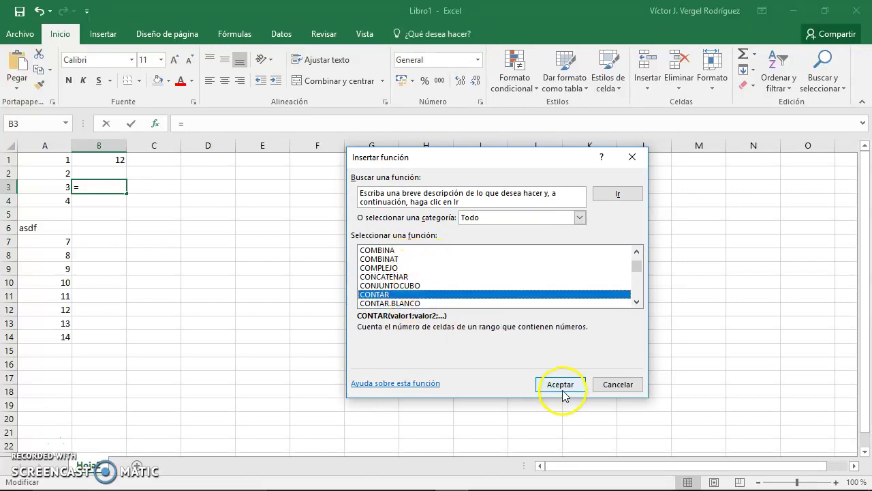
left_click(560, 384)
left_click(42, 161)
left_click_drag(42, 161, 59, 190)
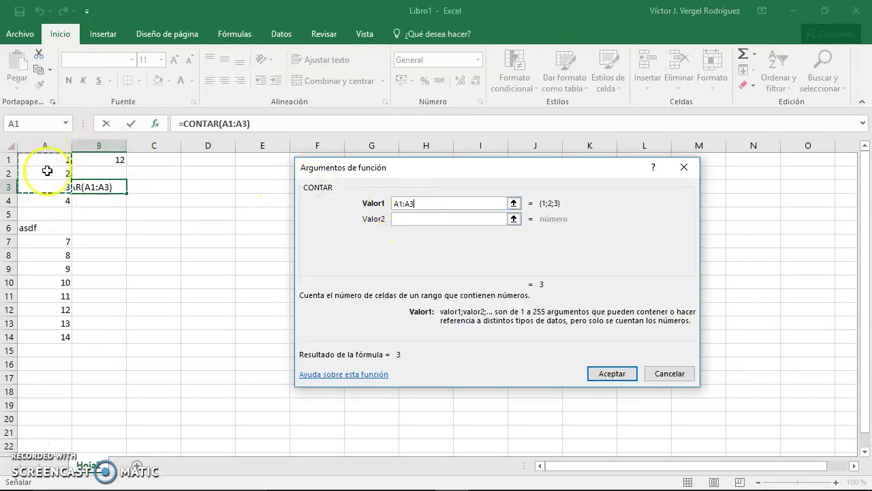
left_click(443, 219)
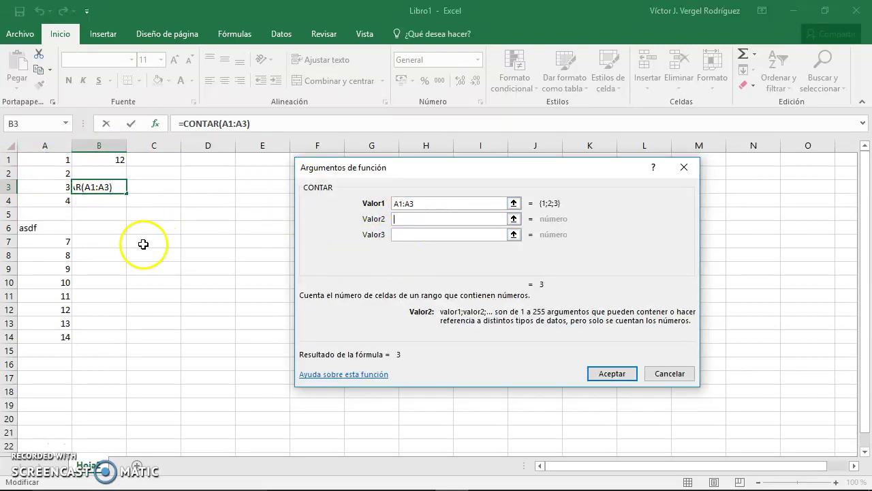
left_click(64, 261)
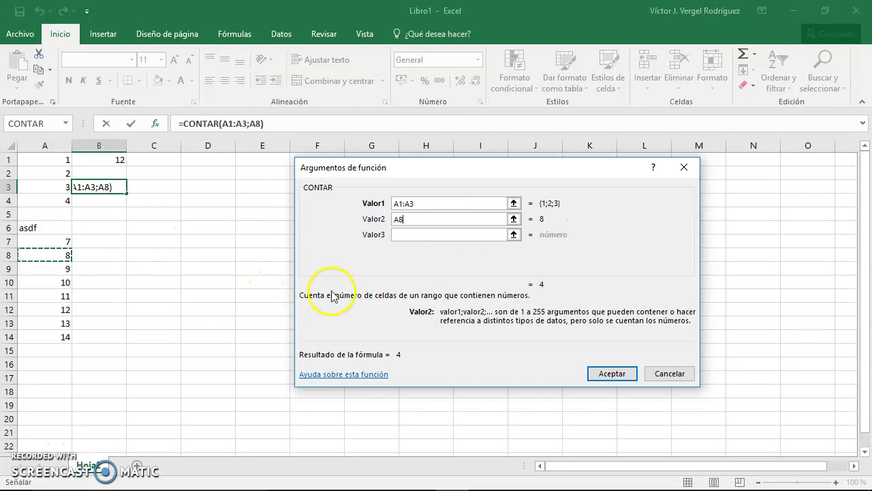
left_click(413, 233)
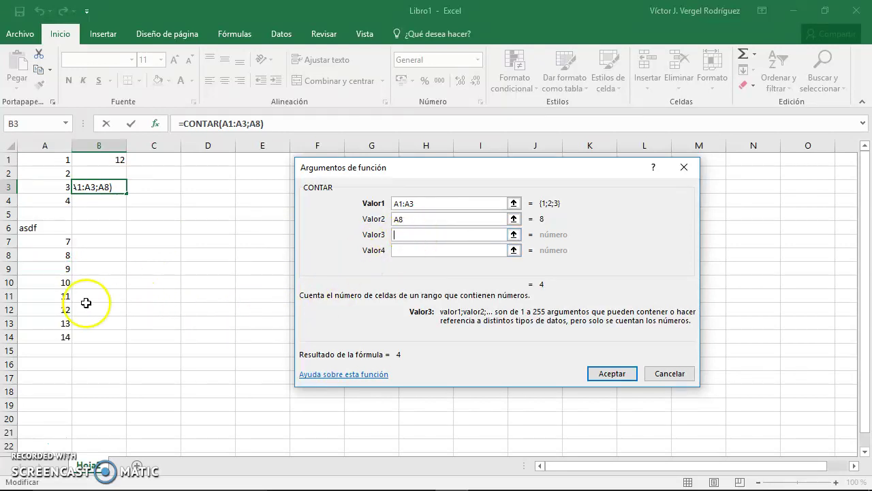
left_click_drag(61, 310, 63, 337)
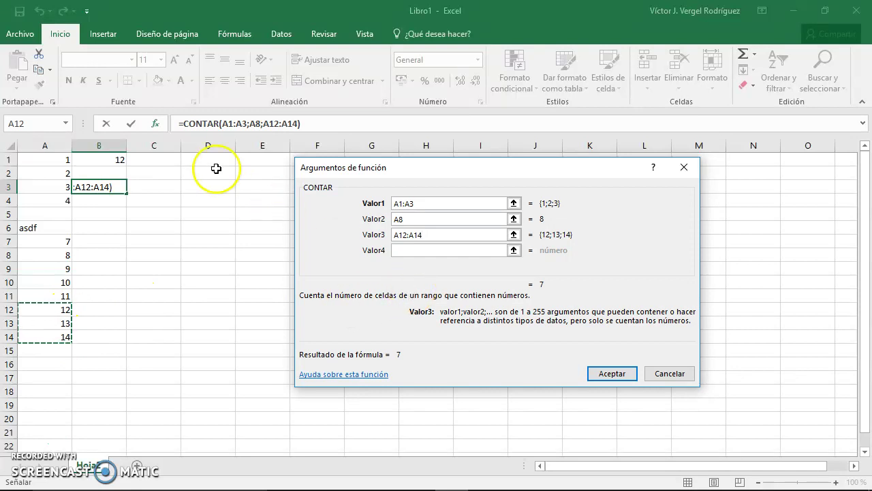
Zoom in to review each argument of =CONTAR(A1:A3;A8;A12:A14), then confirm it, giving 7.
left_click(195, 123)
key("super+plus")
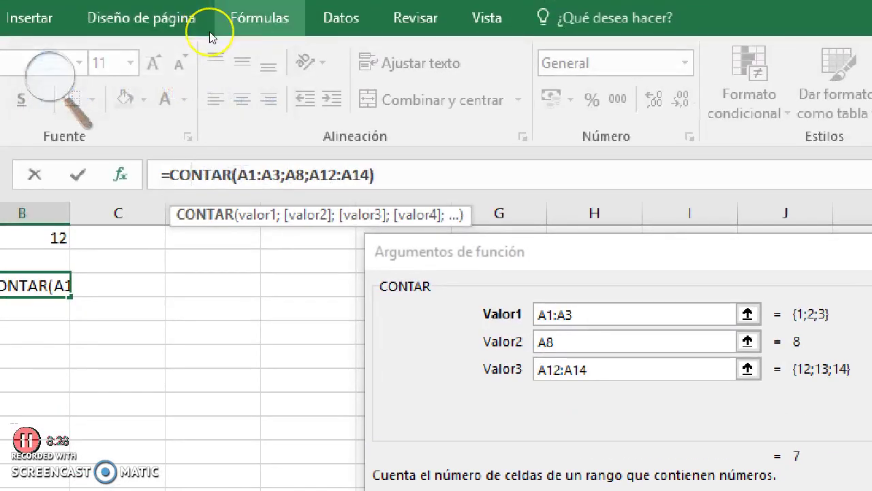
key("super+plus")
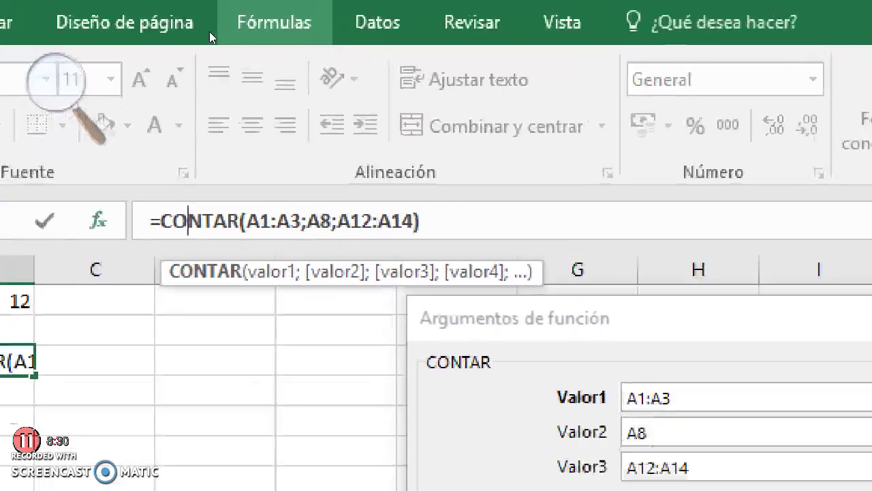
key("super+plus")
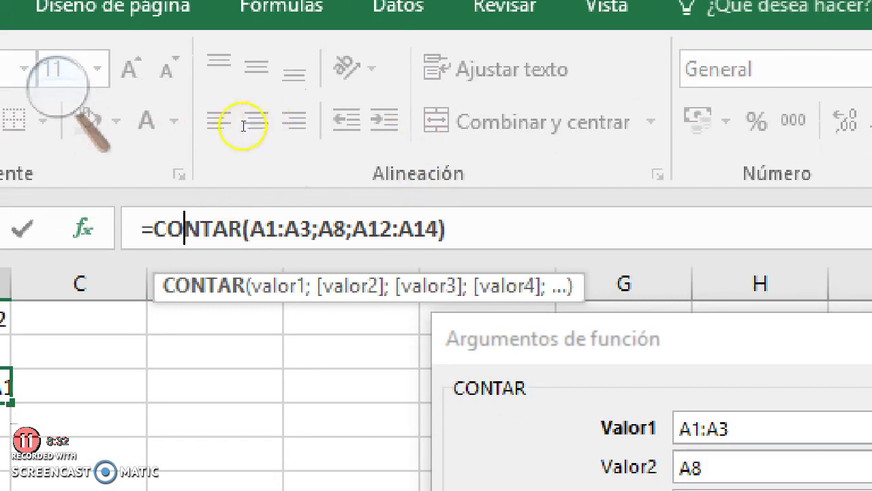
left_click_drag(247, 126, 227, 126)
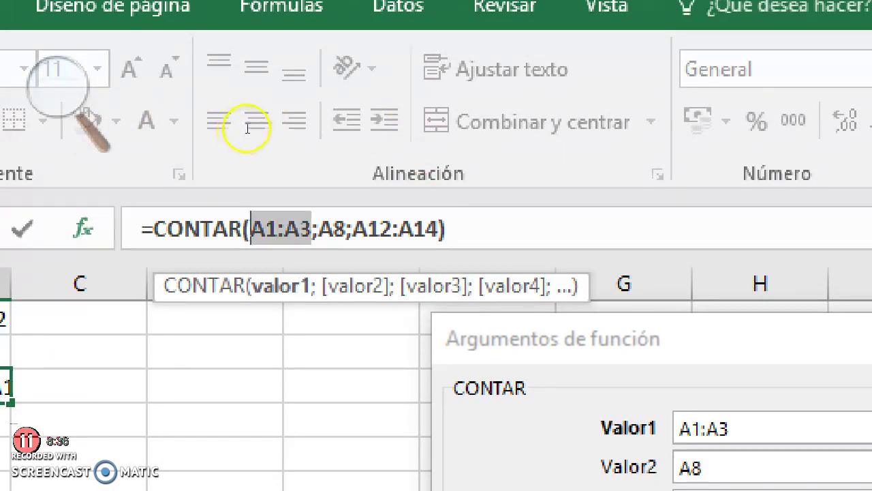
left_click(247, 128)
key("Right")
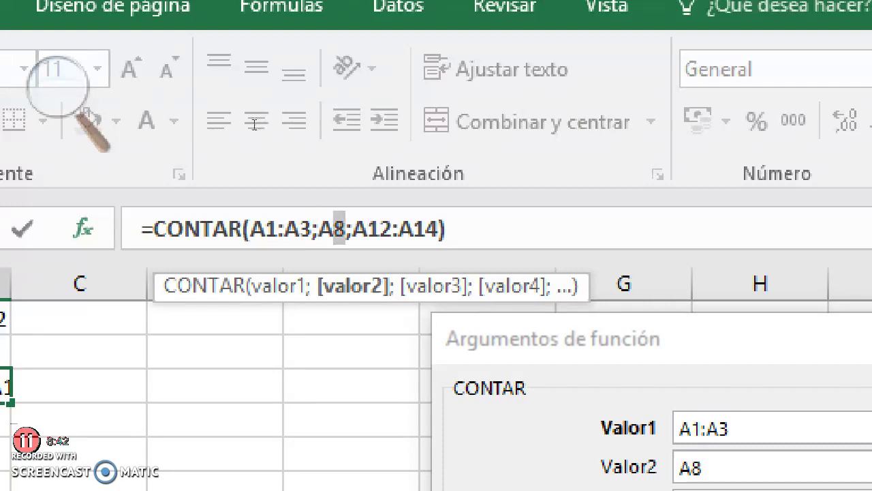
left_click(267, 129)
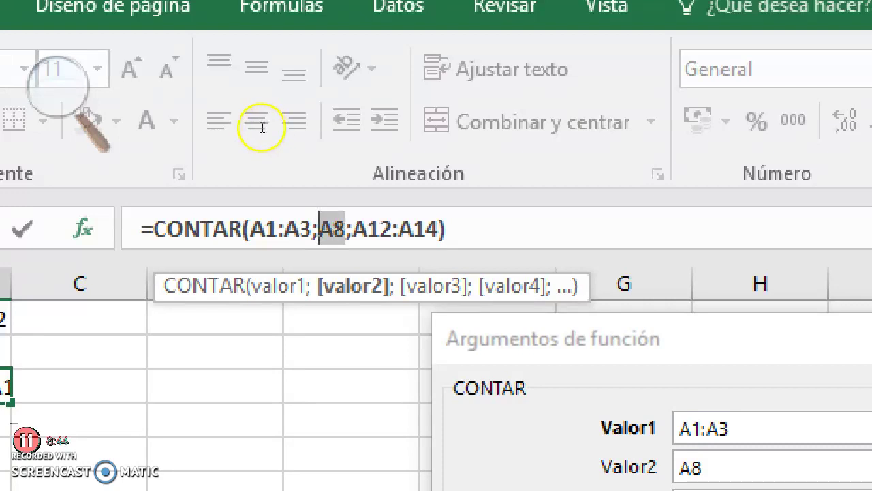
key("Right")
key("Right")
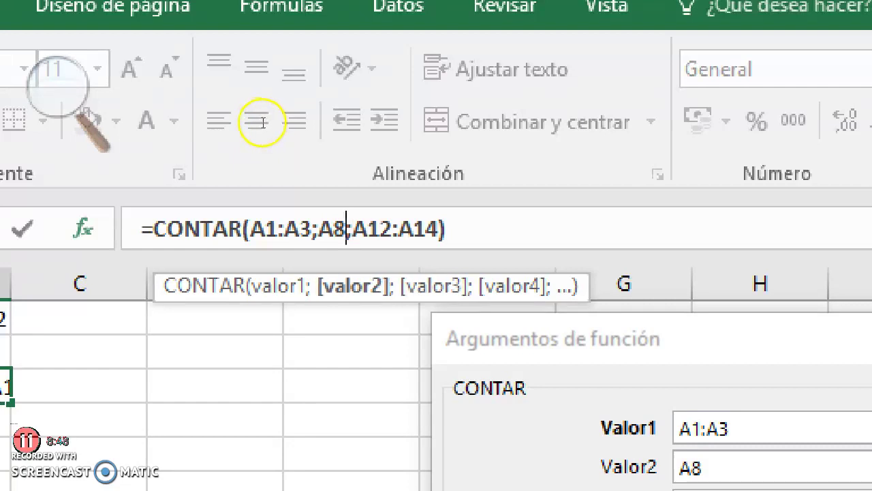
key("shift+Right")
key("shift+Right")
key("shift+Right")
key("shift+Right")
key("shift+Right")
key("shift+Right")
key("shift+Left")
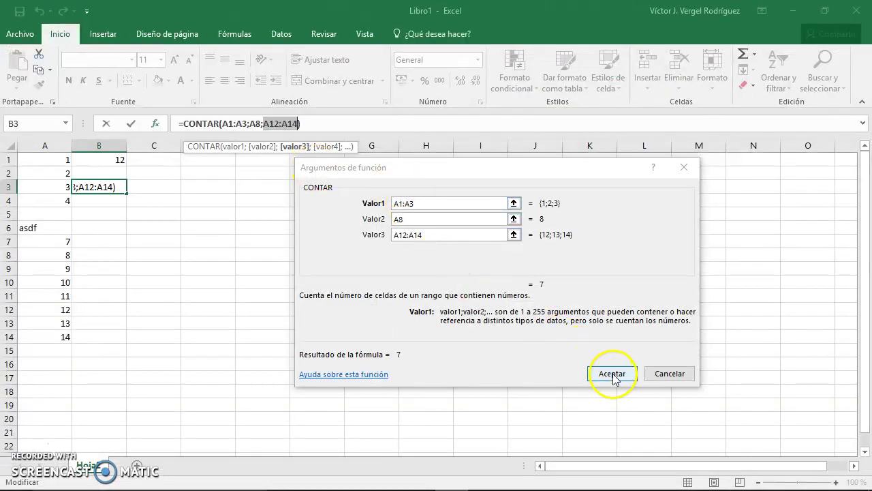
left_click(611, 374)
Glance at the Word notes and return to the Excel workbook.
key("alt+Tab")
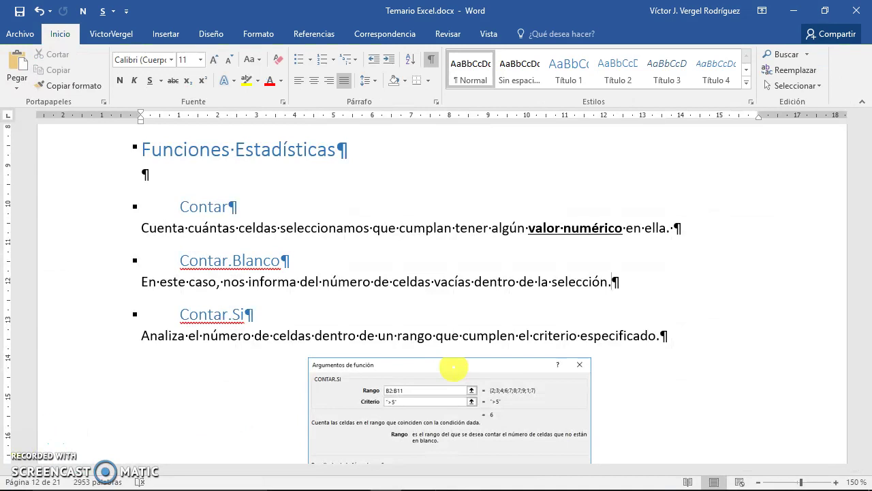
mouse_move(484, 481)
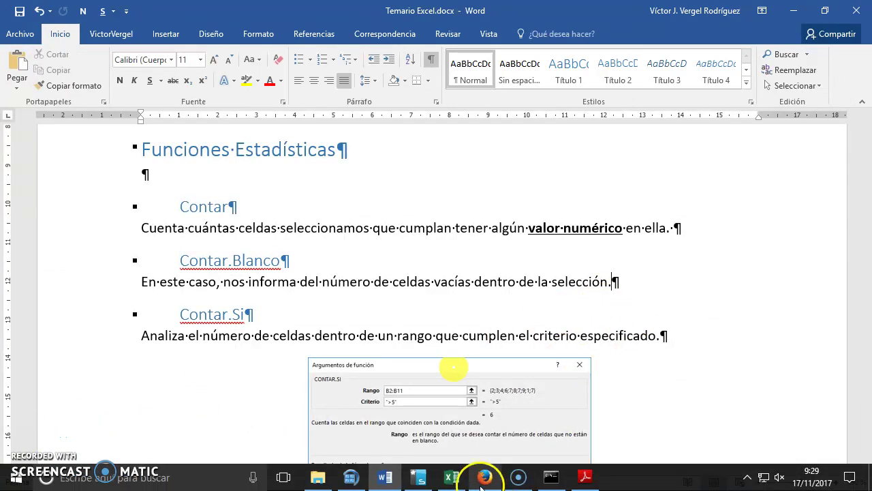
left_click(452, 477)
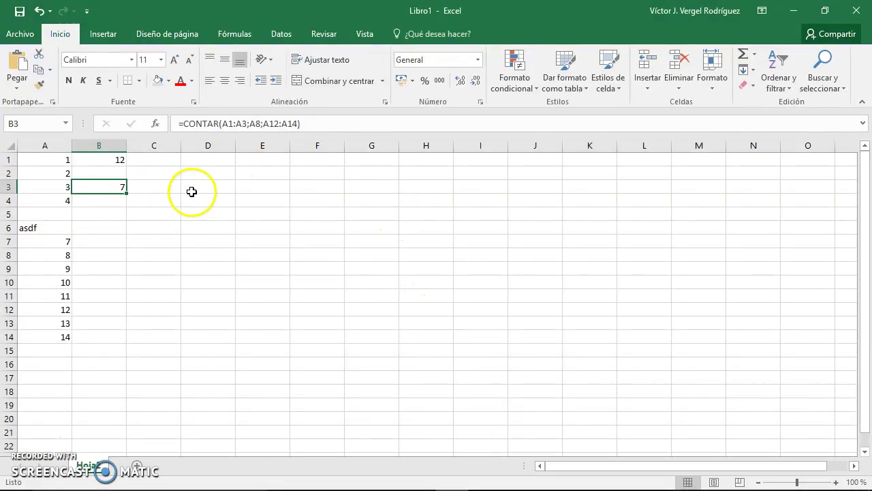
Enter =CONTAR.BLANCO(B1:B3) in D1, giving 1, then switch to the Word notes.
left_click(248, 173)
left_click(216, 158)
left_click(161, 130)
left_click(445, 271)
type("cont")
scroll(503, 291, "down", 1)
left_click(418, 294)
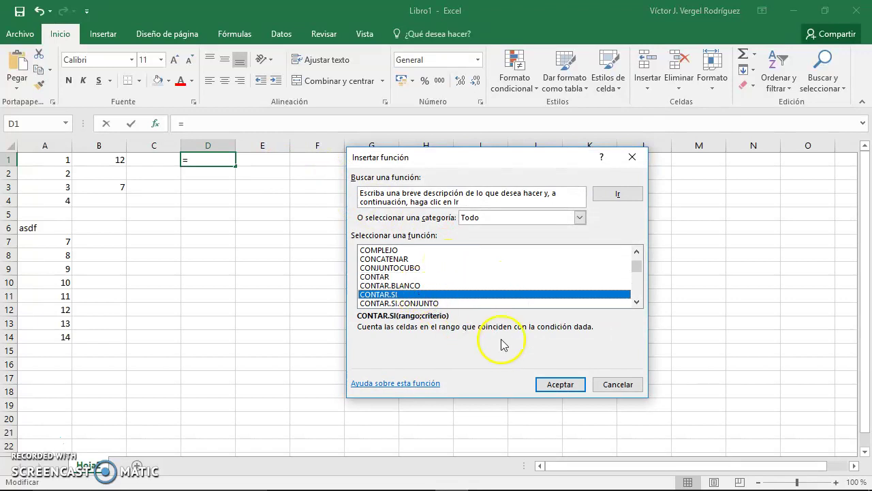
left_click(412, 285)
left_click(561, 384)
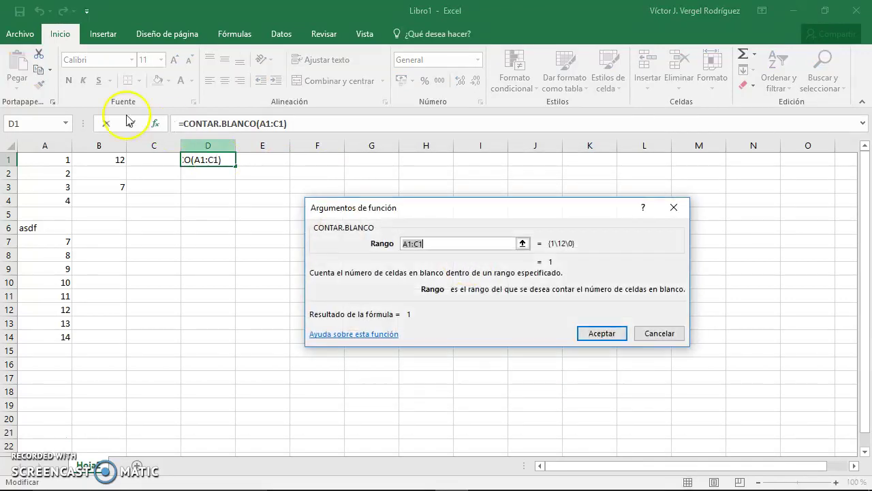
left_click_drag(121, 158, 118, 182)
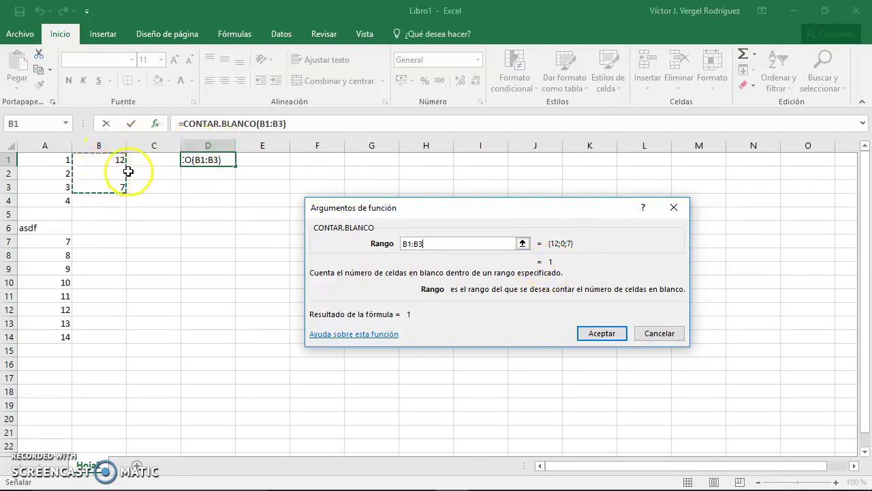
left_click(602, 334)
key("alt+Tab")
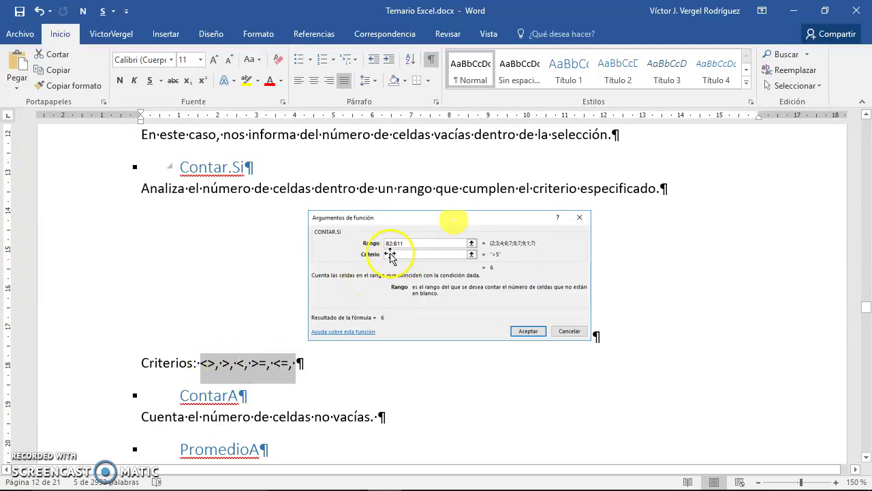
Review the Criterios comparison symbols line in the Word notes, then switch back to Excel's Libro1.
left_click(204, 363)
left_click_drag(204, 363, 280, 367)
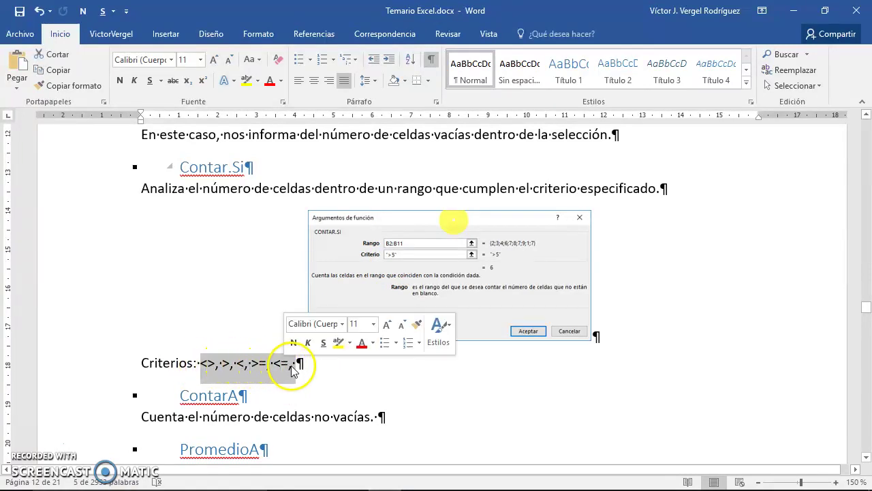
left_click(382, 355)
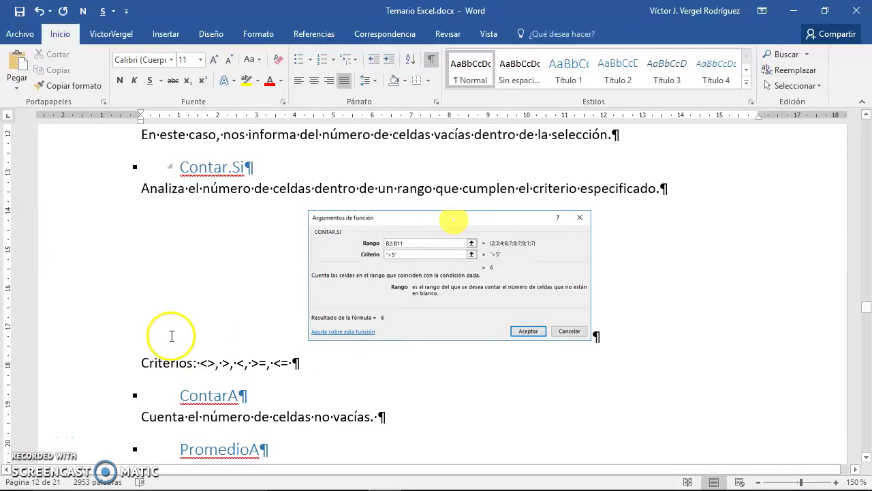
mouse_move(481, 487)
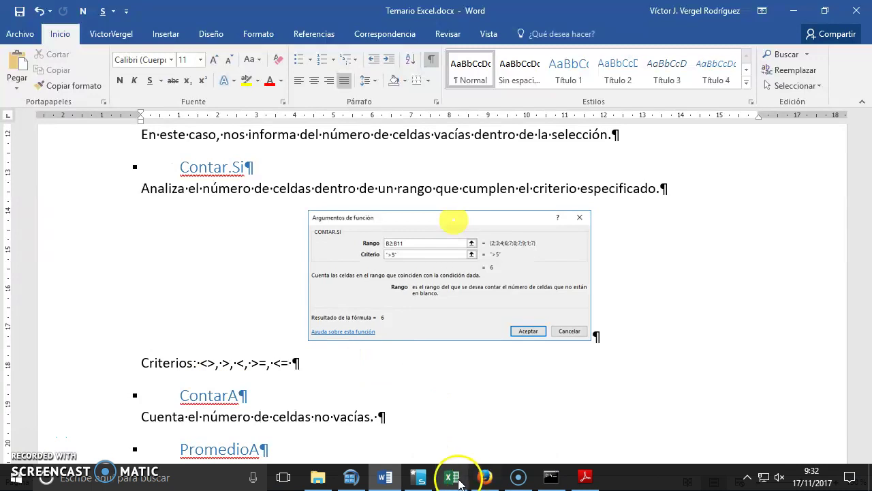
left_click(453, 485)
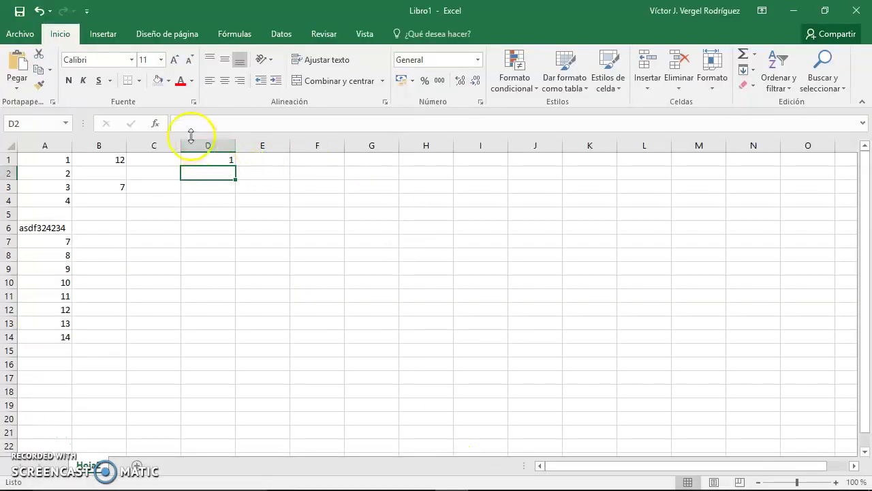
Insert the CONTAR.SI function into cell D2.
left_click(156, 123)
left_click(486, 276)
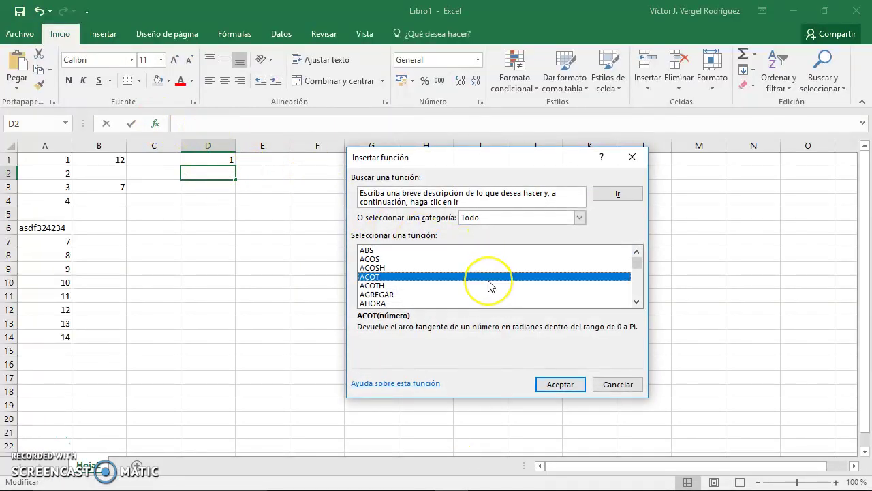
type("cta")
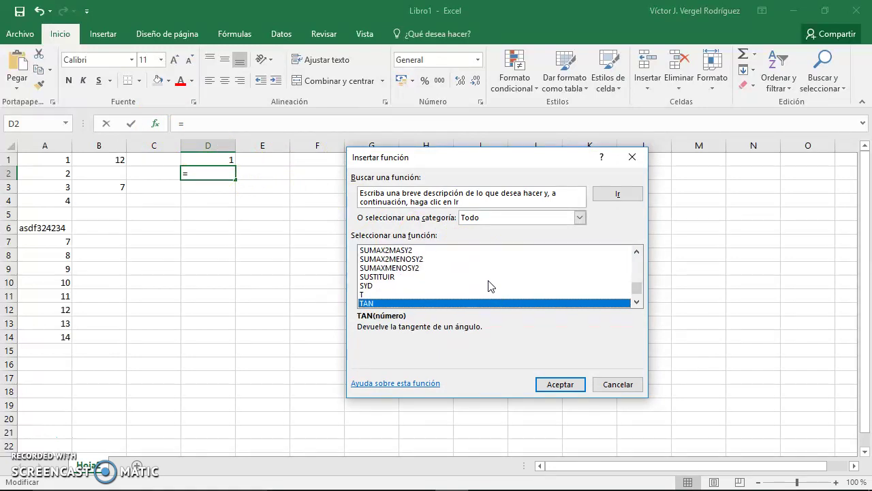
type("cont")
scroll(458, 272, "down", 1)
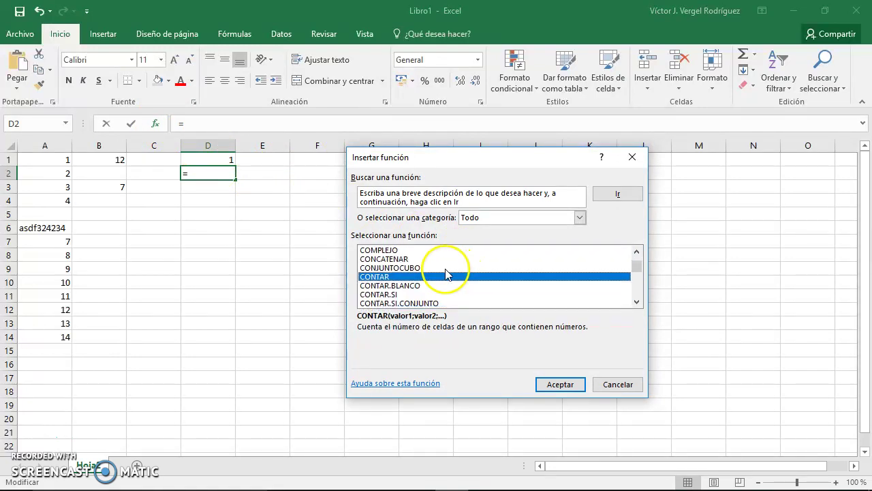
left_click(415, 293)
left_click(553, 386)
left_click(554, 386)
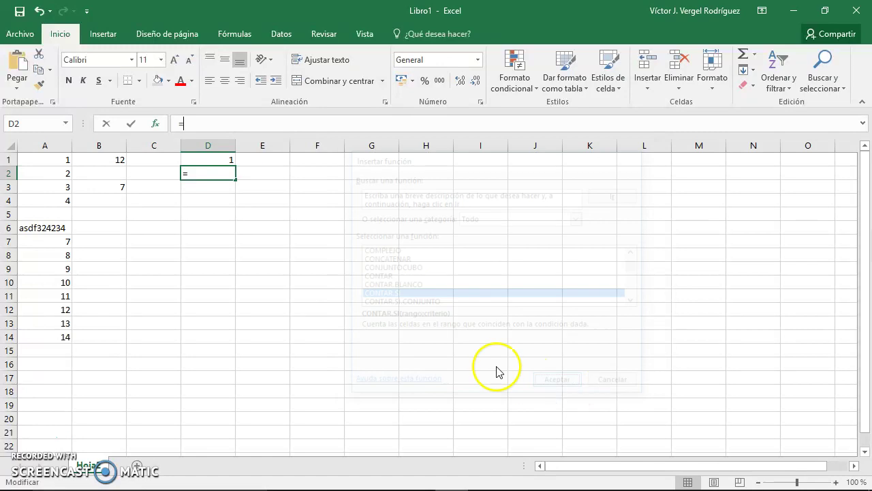
Set the CONTAR.SI Rango to A1:A14 and Criterio to ">10".
mouse_move(65, 160)
left_mouse_down()
mouse_move(63, 347)
mouse_move(64, 335)
left_mouse_up()
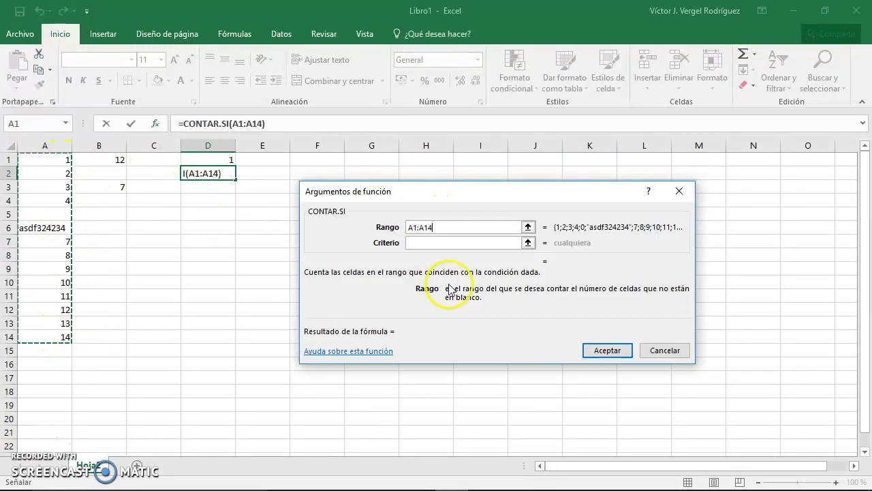
left_click(435, 242)
type(">10")
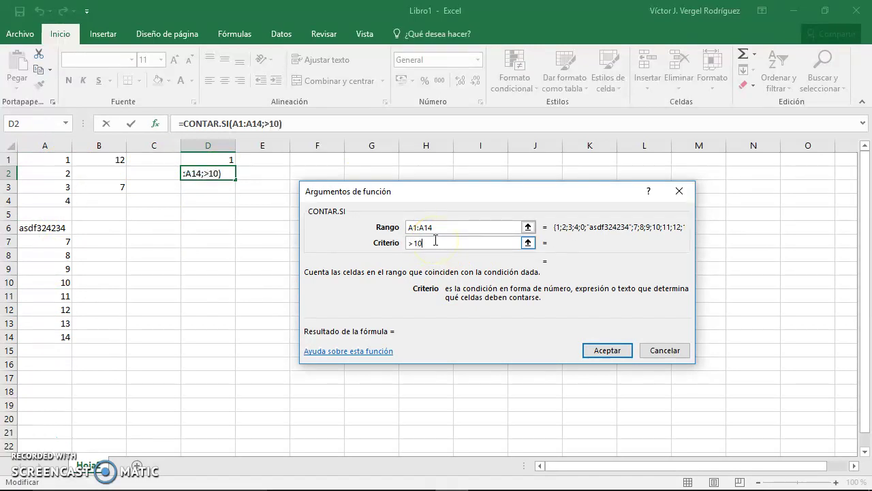
left_click(444, 228)
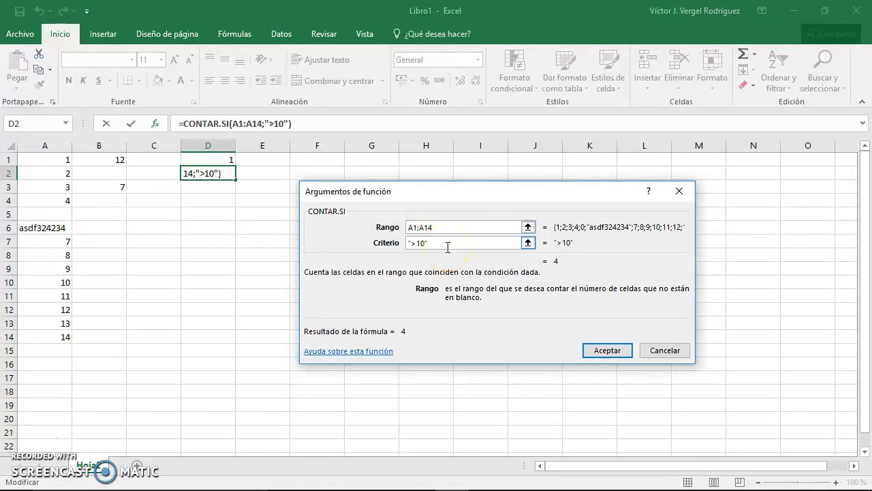
key("super+plus")
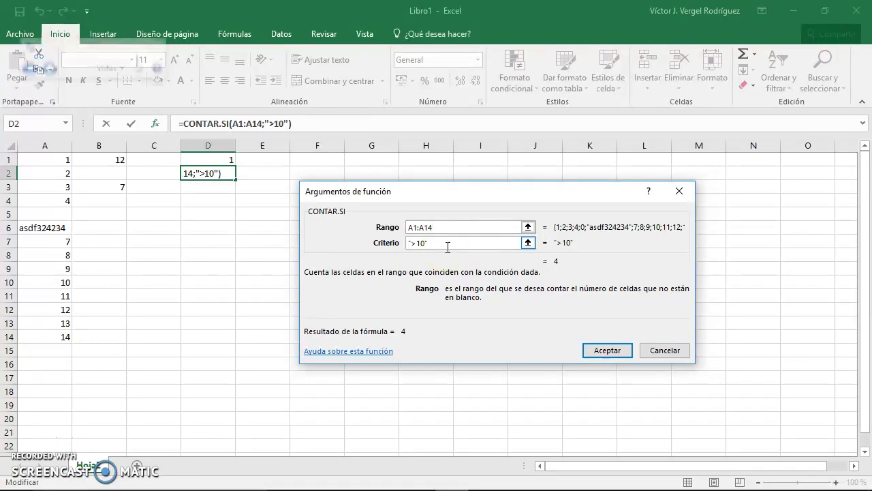
left_click(443, 242)
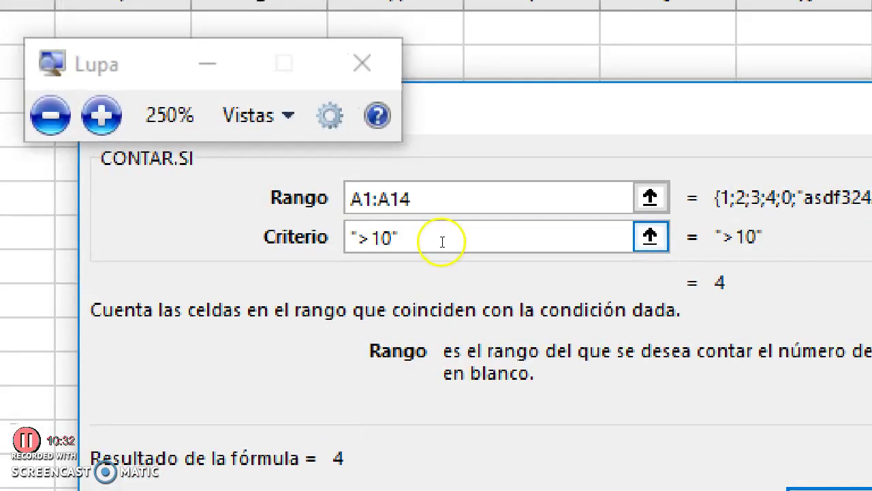
left_click(454, 246)
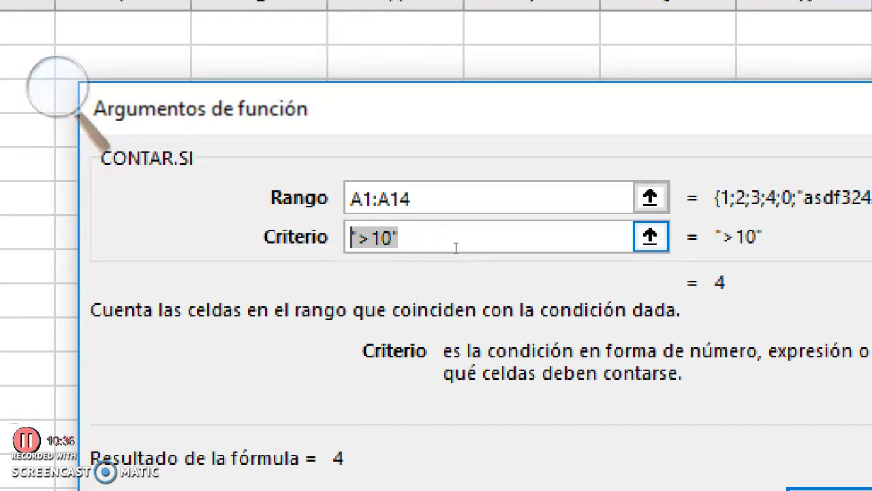
Check the A1:A14 range and quoted ">10" criterion, accept so D2 shows 4, then return to Word.
left_click(447, 208)
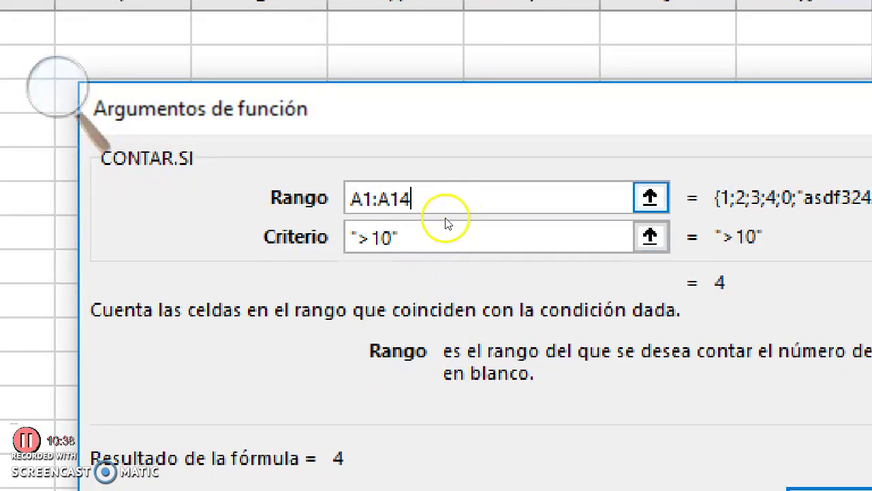
left_click(389, 245)
left_click(439, 244)
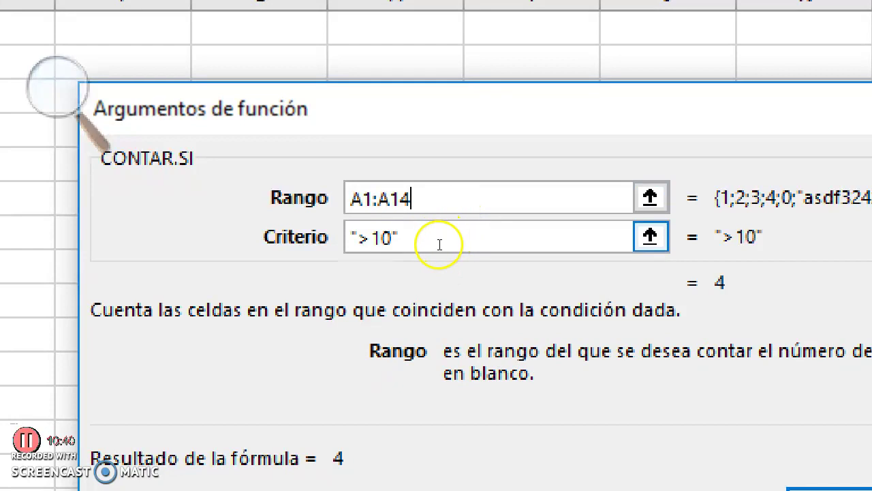
key("BackSpace")
key("Home")
key("Delete")
left_click(503, 203)
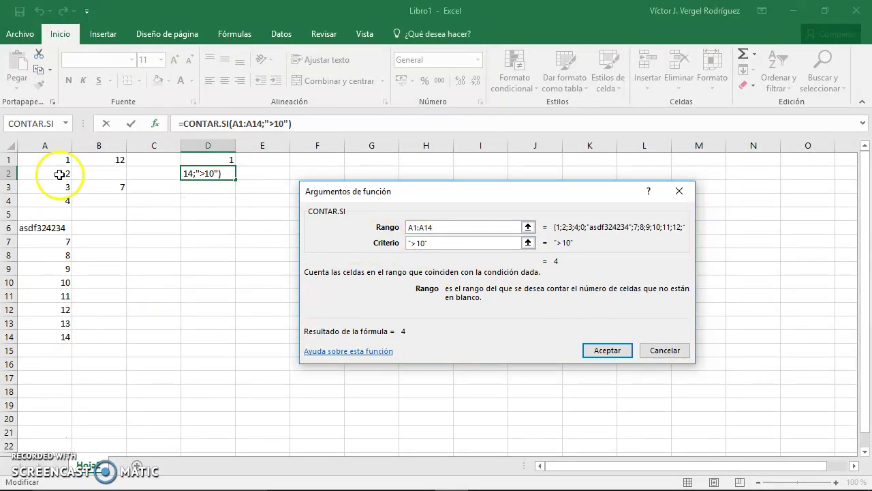
left_click(608, 350)
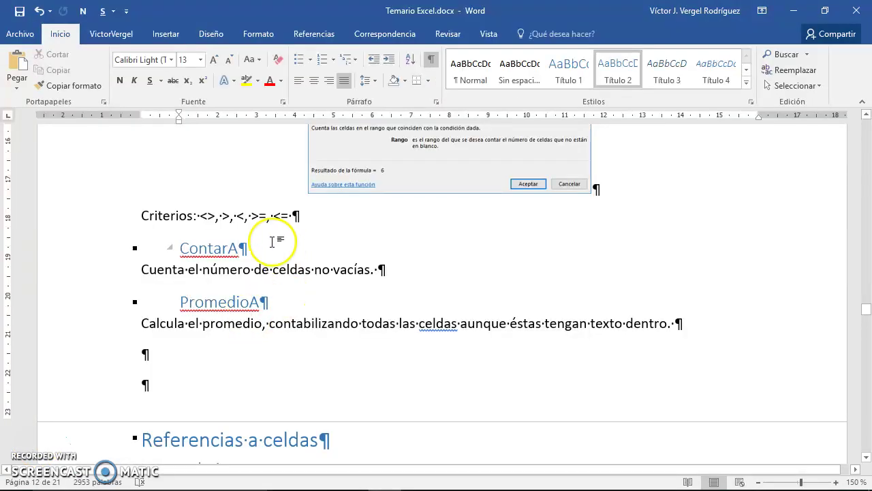
left_click(245, 255)
left_click(254, 249)
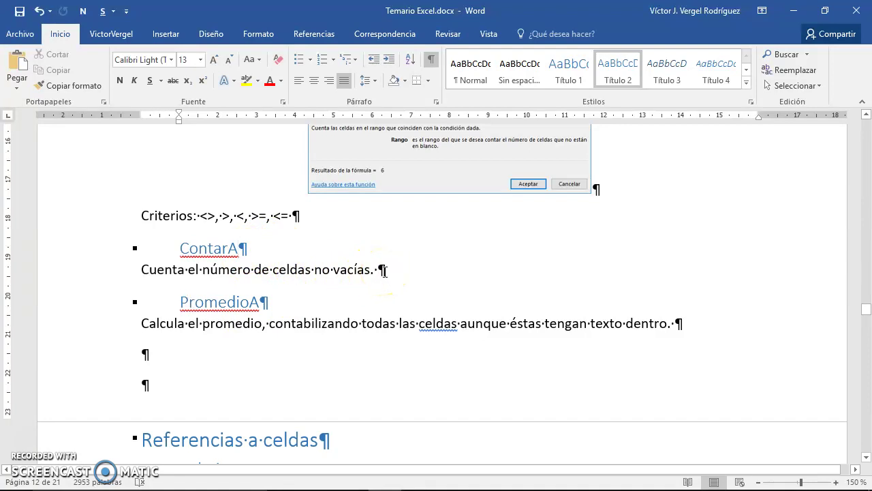
Indent the ContarA description and add a blank line below the ContarA heading.
scroll(383, 271, "up", 3)
scroll(243, 195, "up", 2)
left_click_drag(300, 208, 179, 212)
scroll(350, 228, "down", 3)
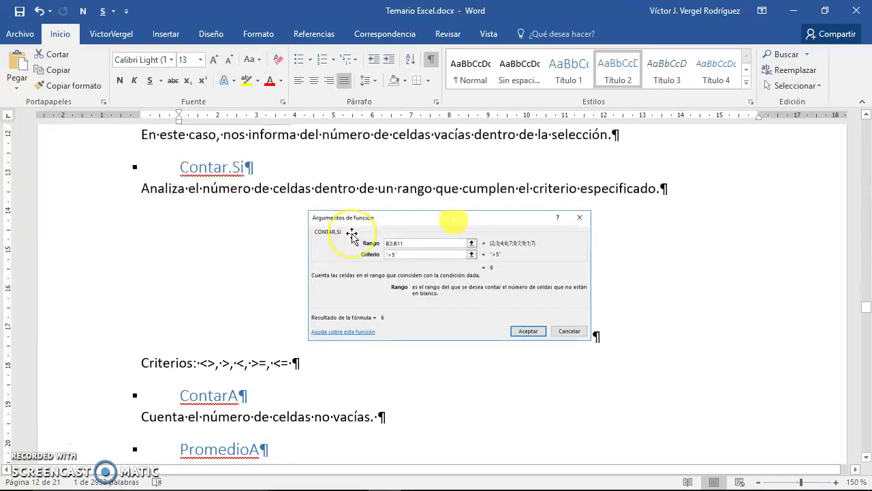
scroll(351, 235, "down", 3)
left_click_drag(273, 298, 179, 300)
left_click(409, 324)
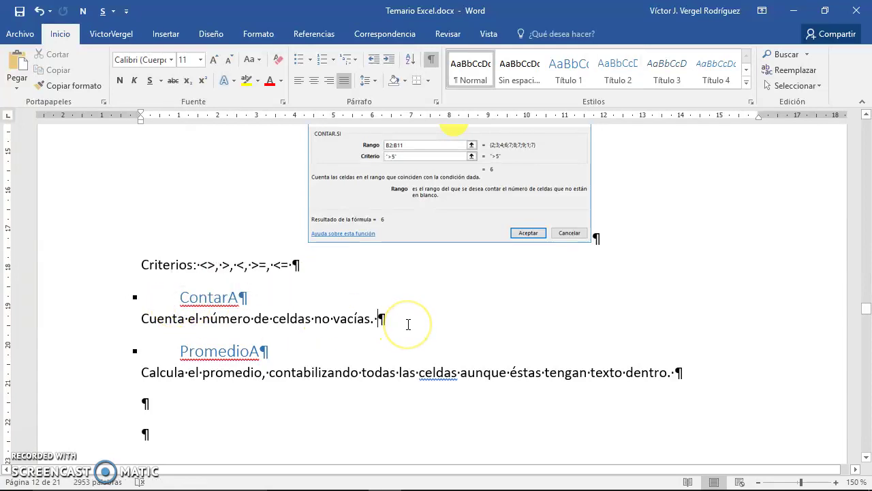
key("Home")
key("Tab")
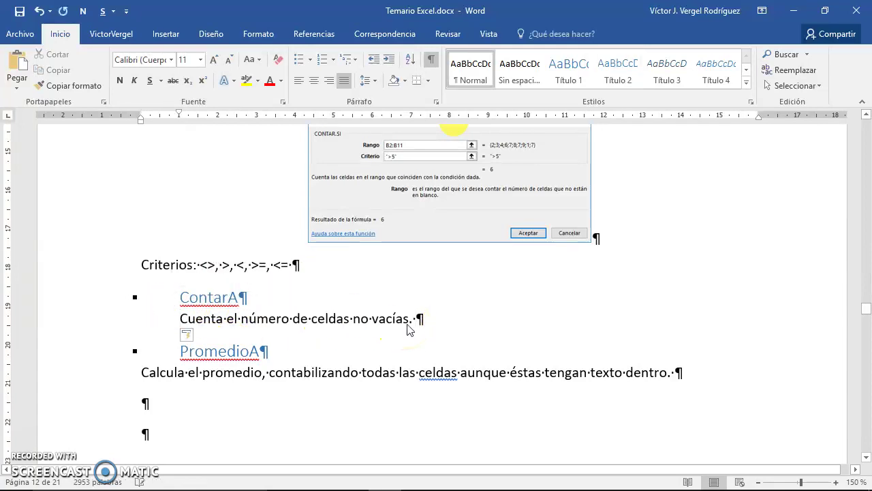
left_click(289, 293)
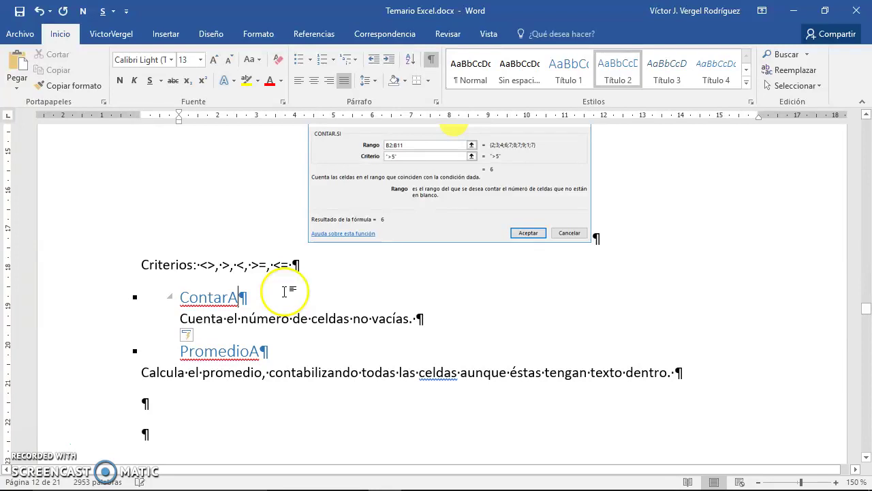
key("Return")
Add a blank line below the PromedioA heading and indent its description.
left_click(320, 378)
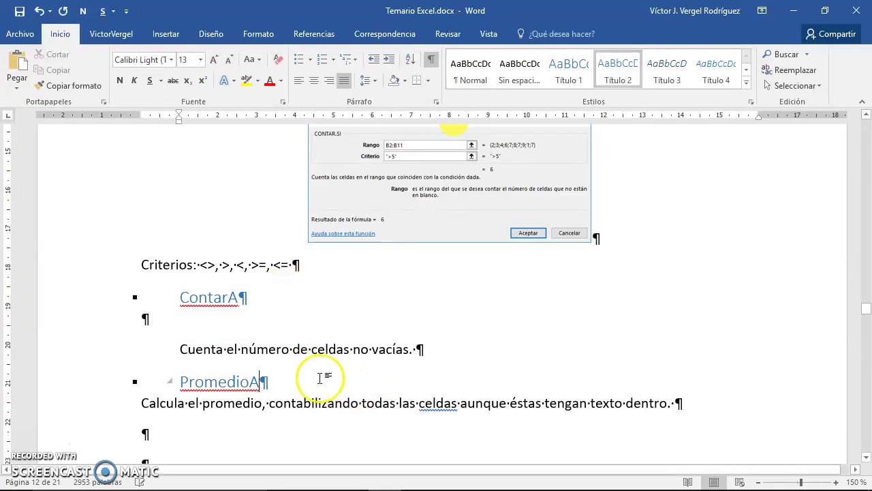
key("Return")
key("Tab")
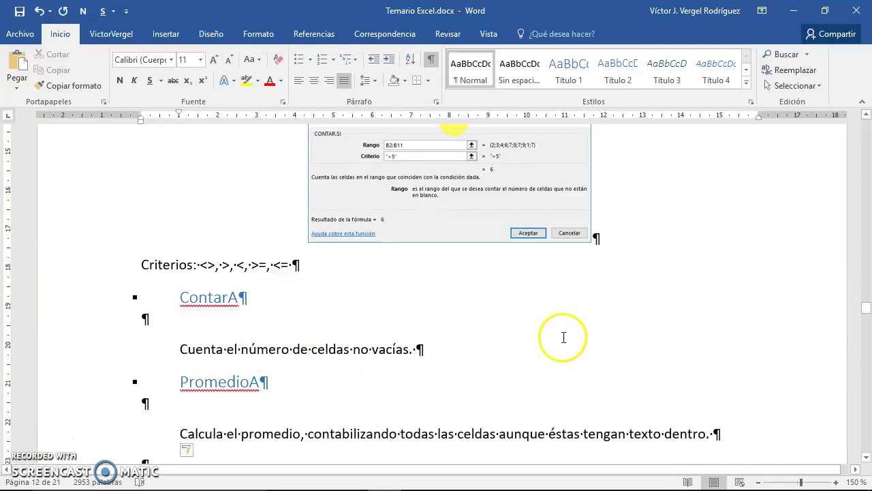
Underline "éstas tengan texto dentro" in the PromedioA description.
scroll(563, 337, "down", 2)
scroll(416, 286, "down", 1)
left_click(325, 286)
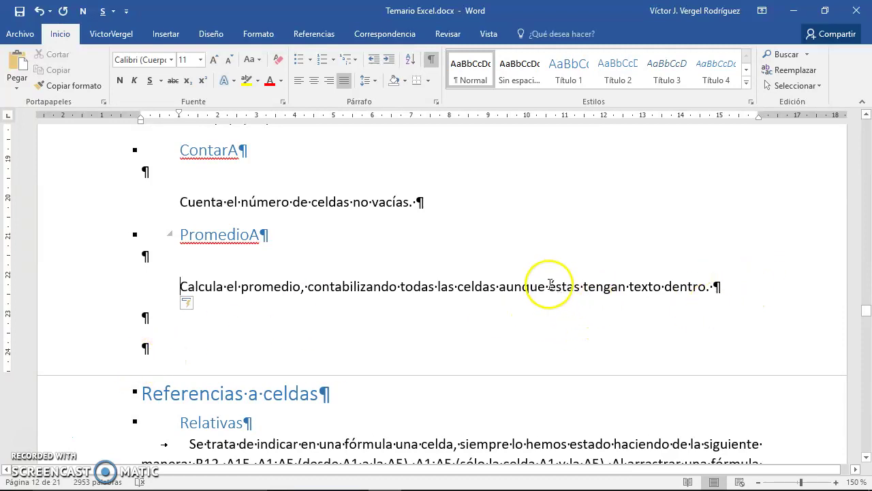
left_click_drag(549, 284, 709, 287)
key("ctrl+s")
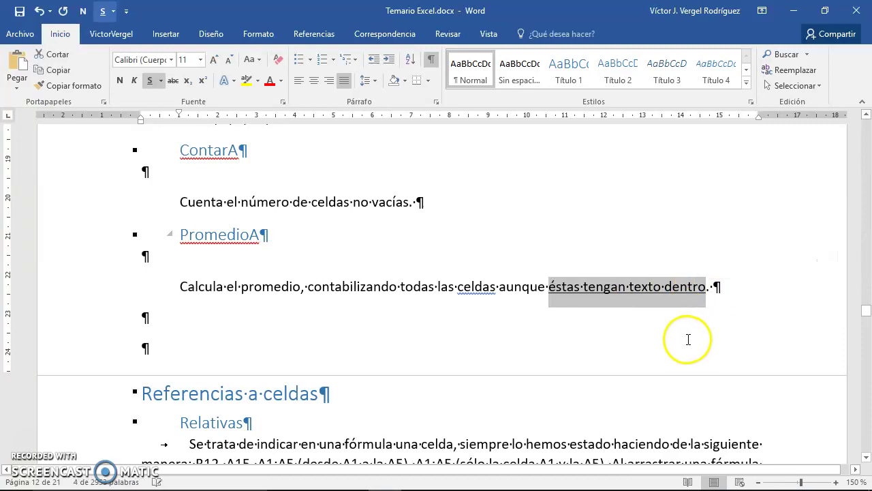